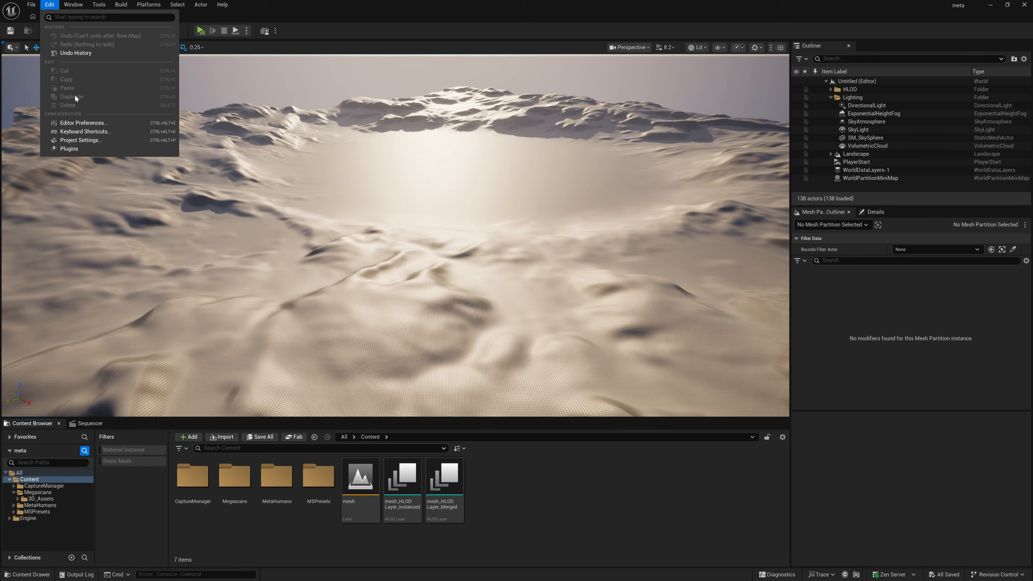
# Step: Search the project's plugins for Mesh Terrain Mode and check whether it is enabled
pyautogui.click(62, 150)
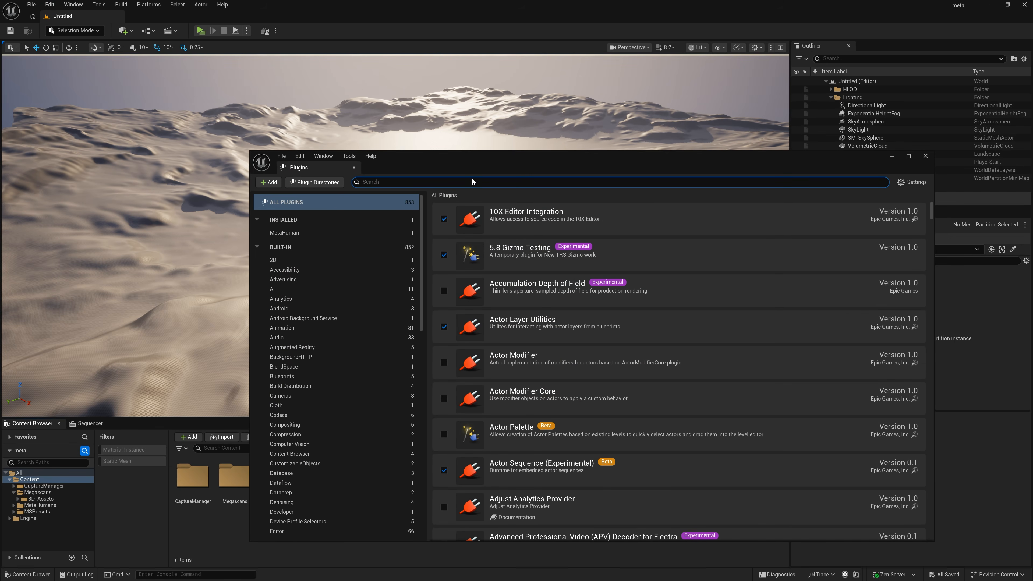
pyautogui.write('mesh te')
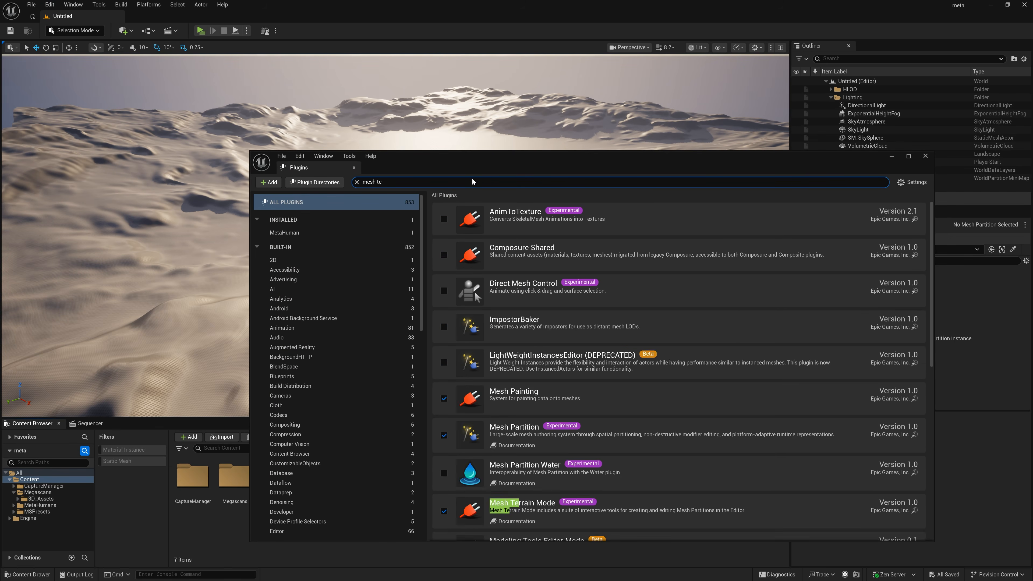
pyautogui.write('rr')
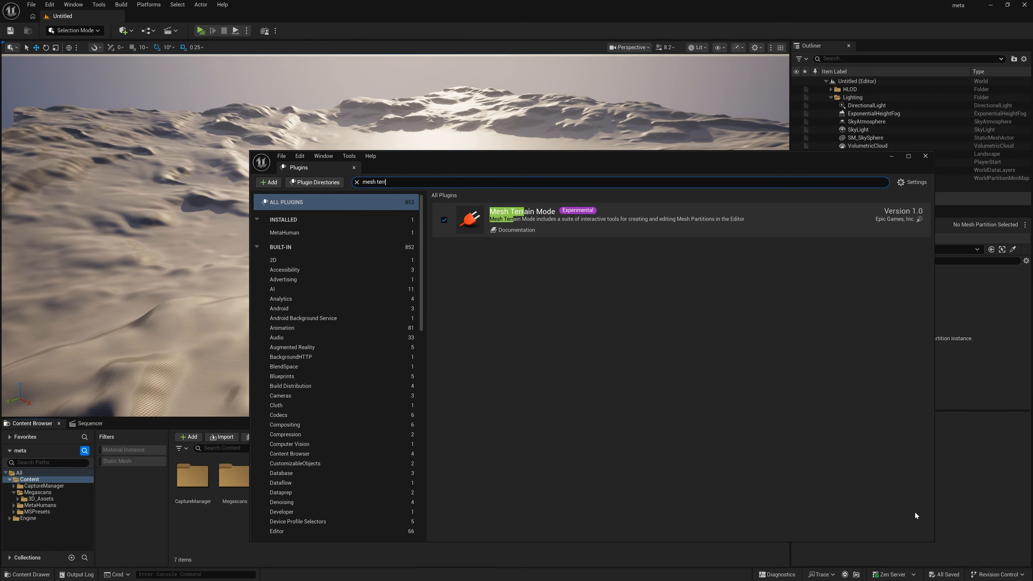
pyautogui.click(926, 156)
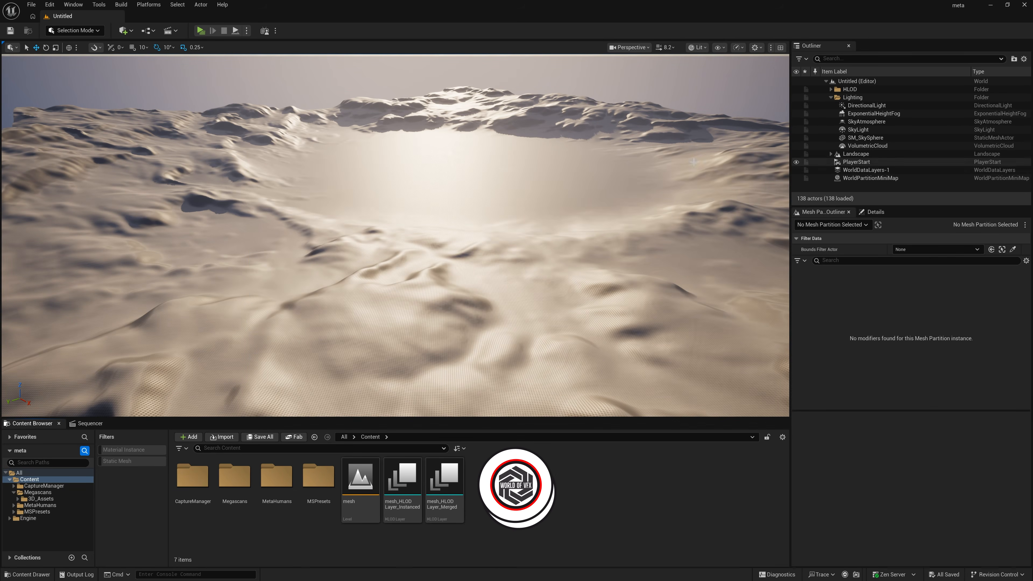
# Step: Create a new level from the Empty Open World template
pyautogui.click(31, 5)
pyautogui.click(61, 33)
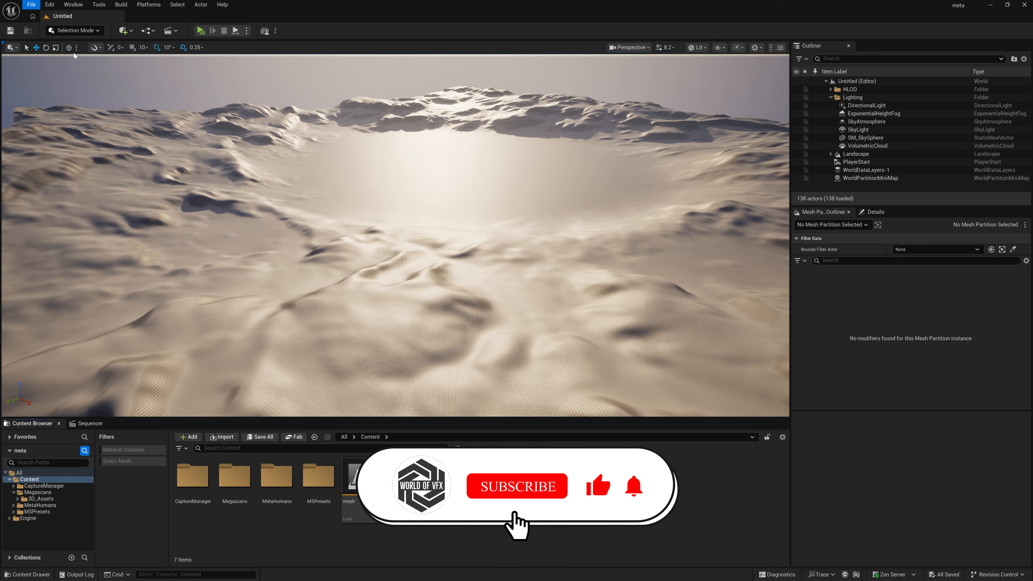
pyautogui.click(489, 251)
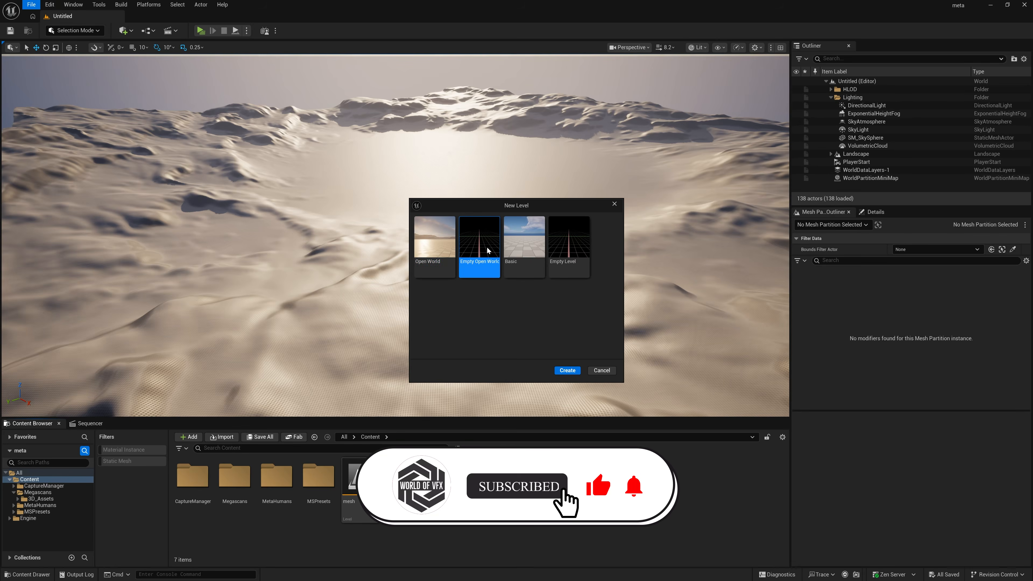
pyautogui.click(568, 370)
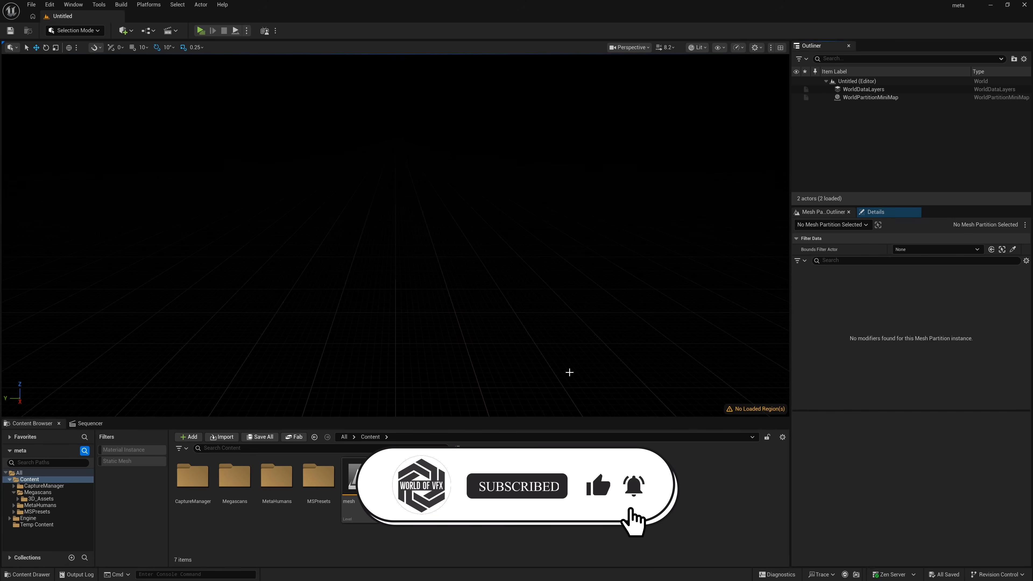
# Step: Add a sky light, directional light, sky atmosphere, volumetric cloud and height fog to the level using the Env. Light Mixer
pyautogui.click(73, 4)
pyautogui.moveTo(115, 121)
pyautogui.click(115, 146)
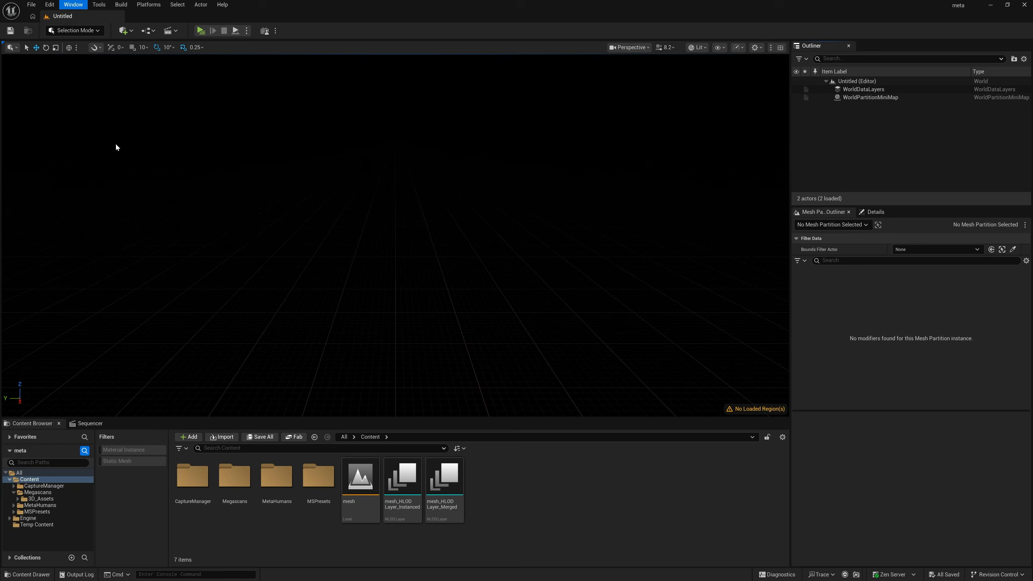
pyautogui.click(470, 192)
pyautogui.click(469, 192)
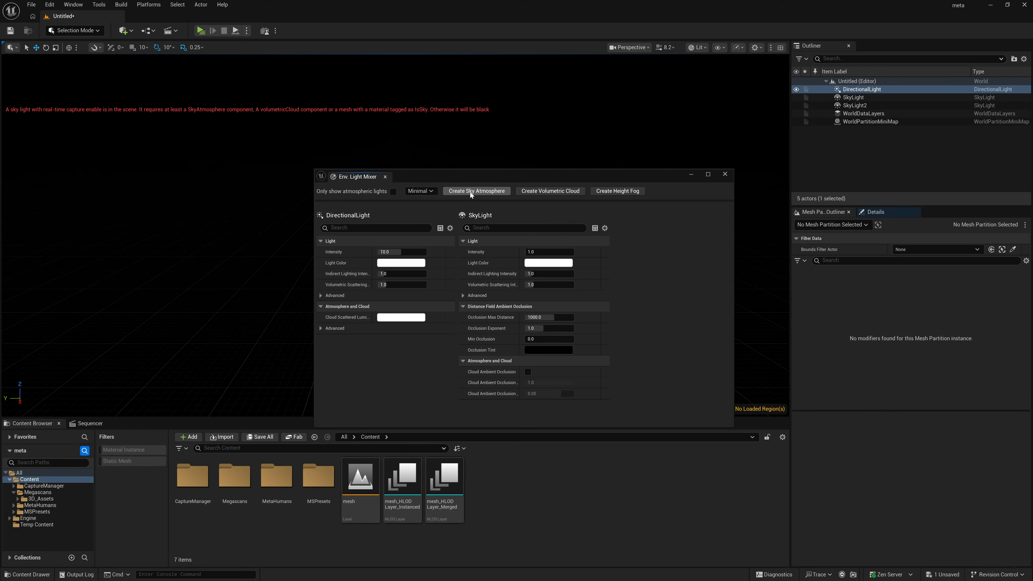
pyautogui.click(469, 192)
pyautogui.click(470, 192)
pyautogui.click(469, 192)
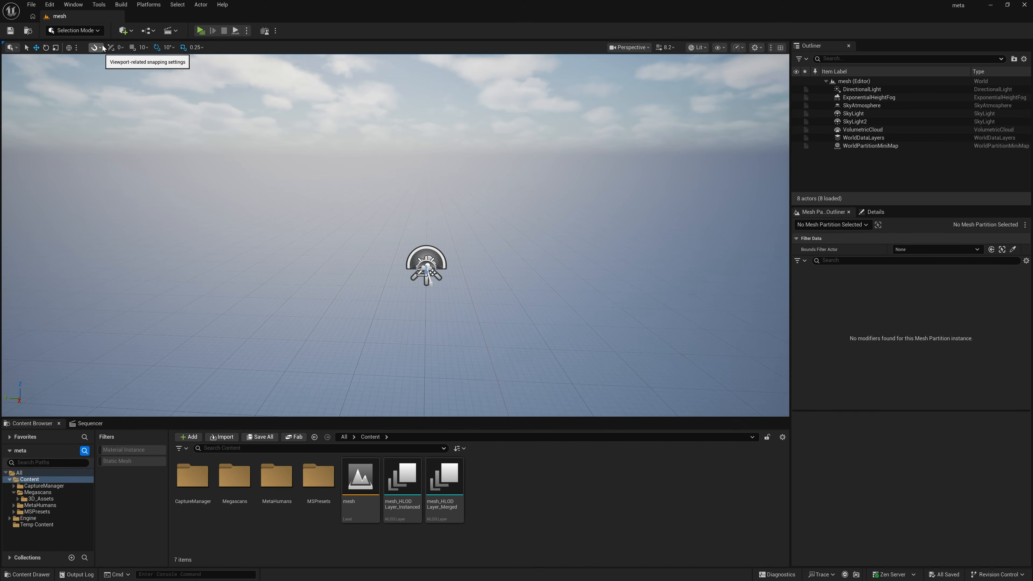
# Step: Switch to Landscape mode and look over the preview grid for a new landscape
pyautogui.click(76, 30)
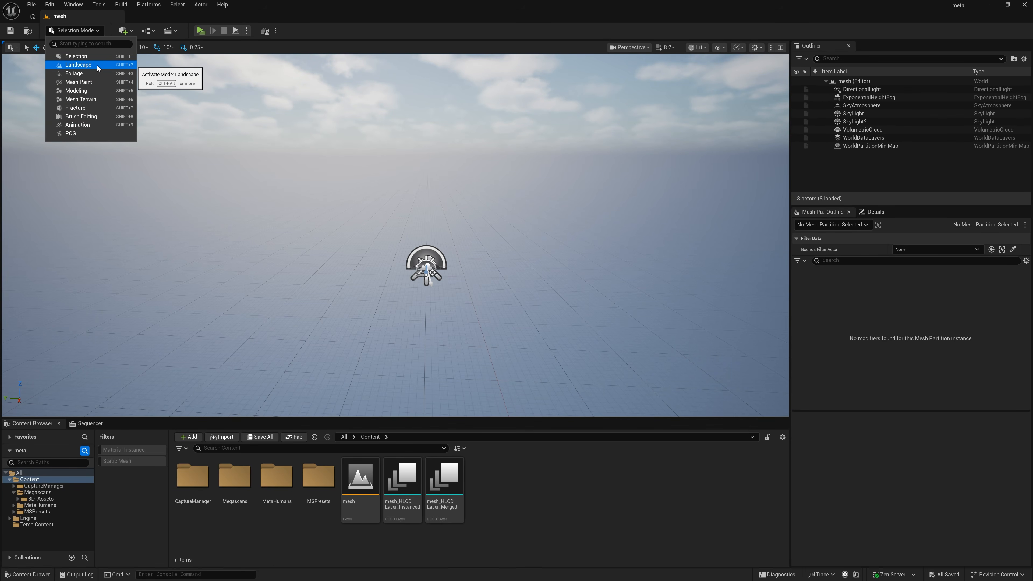
pyautogui.click(78, 65)
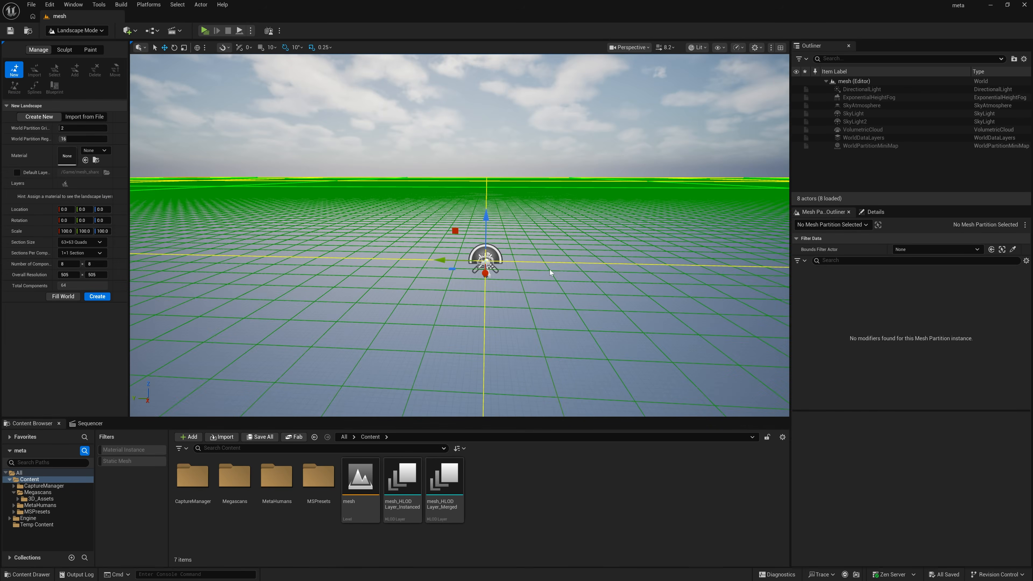
pyautogui.moveTo(549, 270); pyautogui.dragTo(594, 265, button='right')
# Step: Switch the editor to Mesh Terrain mode
pyautogui.click(77, 30)
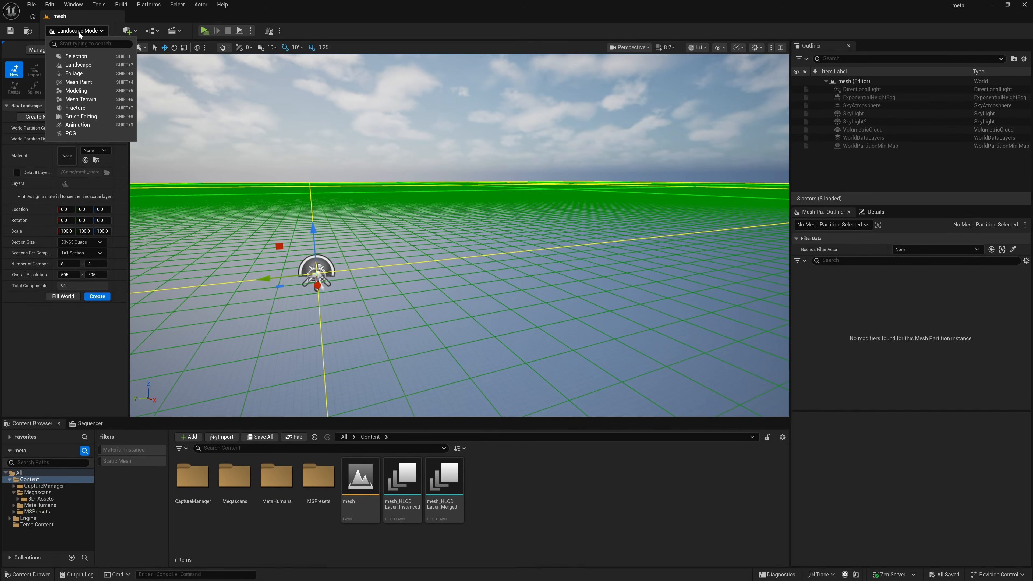
pyautogui.click(81, 100)
pyautogui.moveTo(450, 219); pyautogui.dragTo(398, 172, button='right')
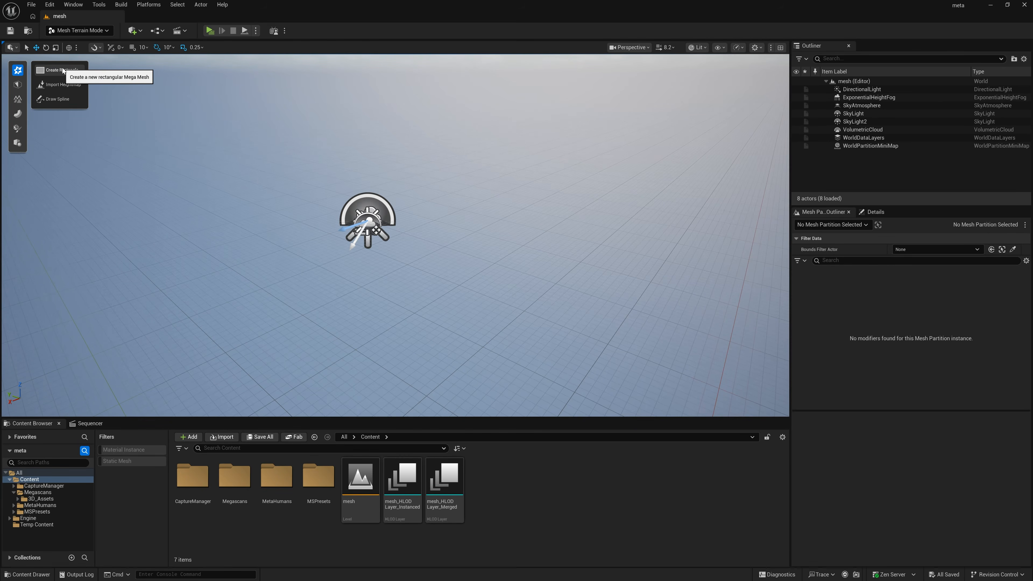
# Step: Try to import a heightmap image file as a mesh terrain
pyautogui.click(63, 88)
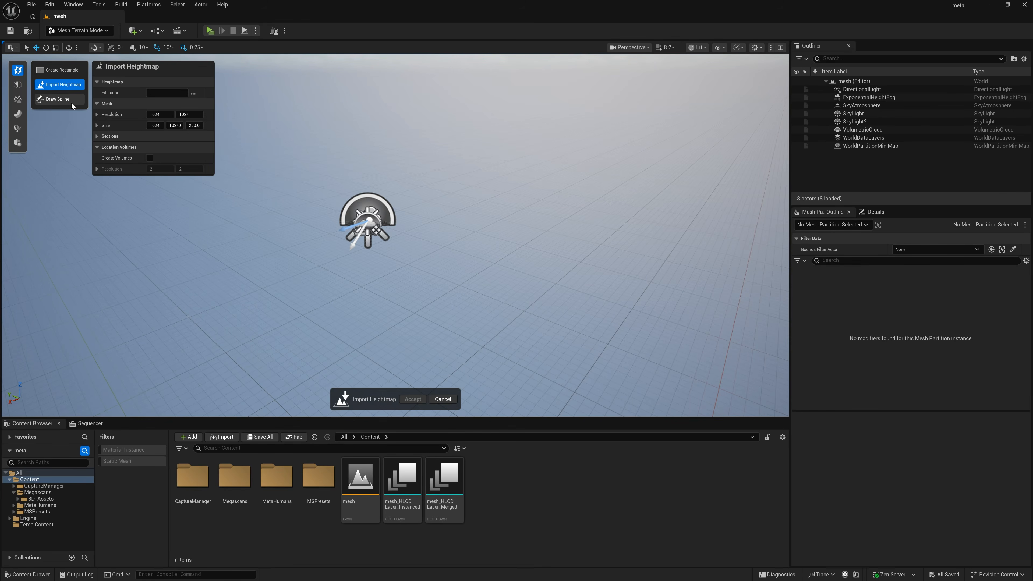
pyautogui.click(194, 95)
pyautogui.doubleClick(163, 86)
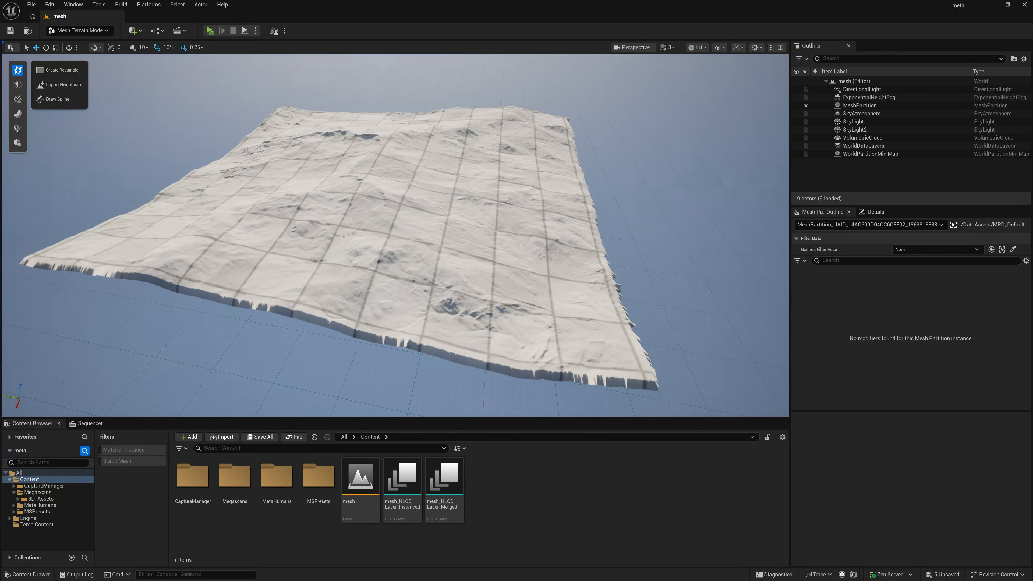
pyautogui.moveTo(394, 235); pyautogui.dragTo(399, 328, button='right')
pyautogui.press('w')
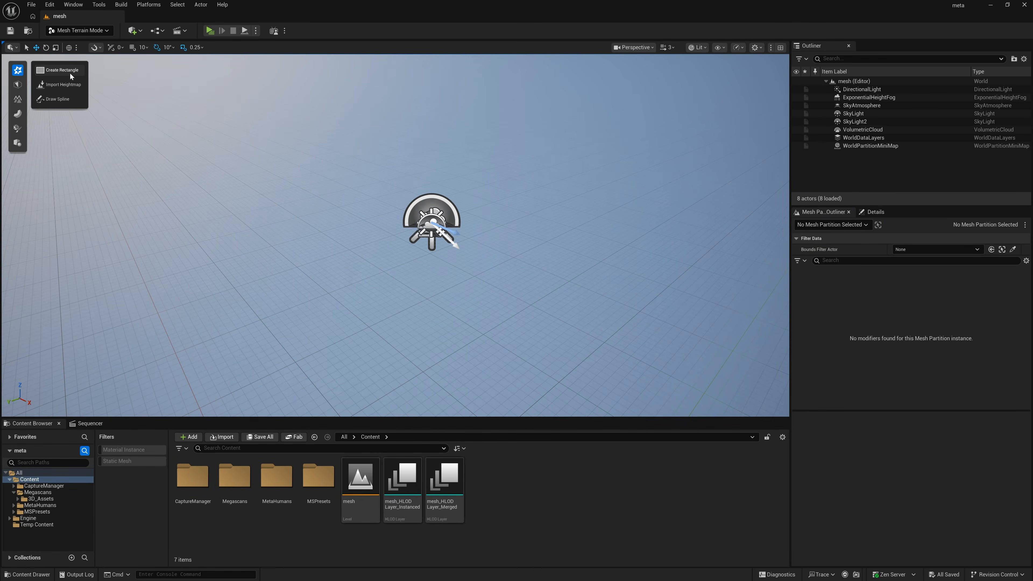
# Step: Start a mesh partition rectangle and set its size to 20000 by 20000
pyautogui.click(69, 73)
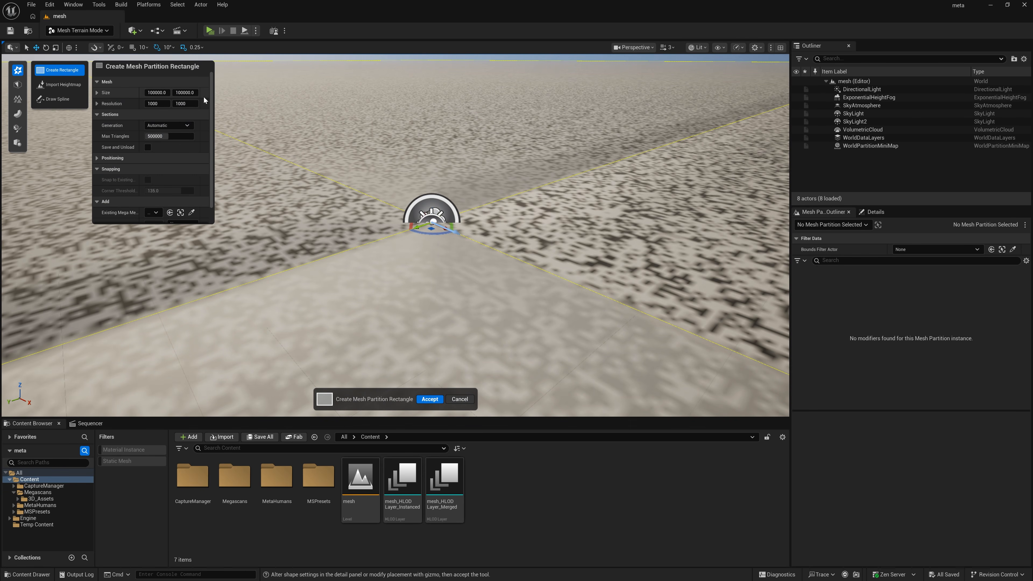
pyautogui.press('s')
pyautogui.moveTo(310, 171); pyautogui.dragTo(331, 152, button='right')
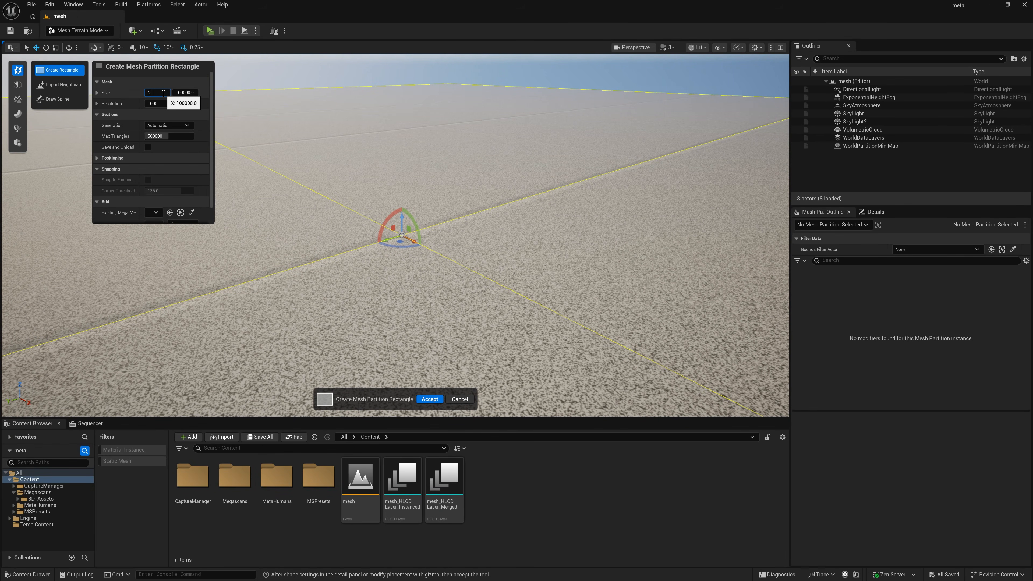
pyautogui.write('000')
pyautogui.press('Tab')
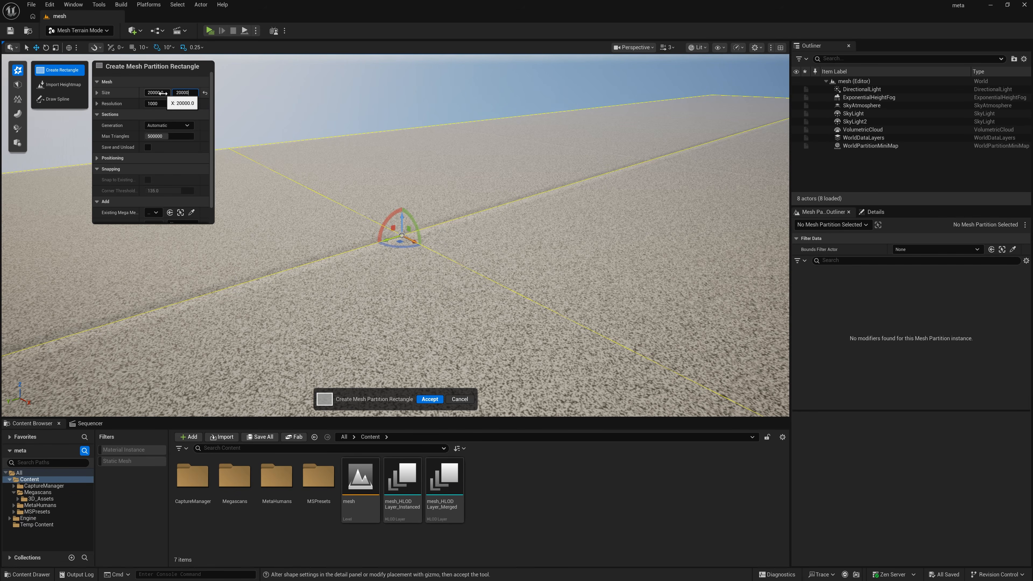
pyautogui.press('Return')
# Step: Limit the rectangle's sections to a maximum of 20000 triangles and create the mesh partition
pyautogui.click(170, 137)
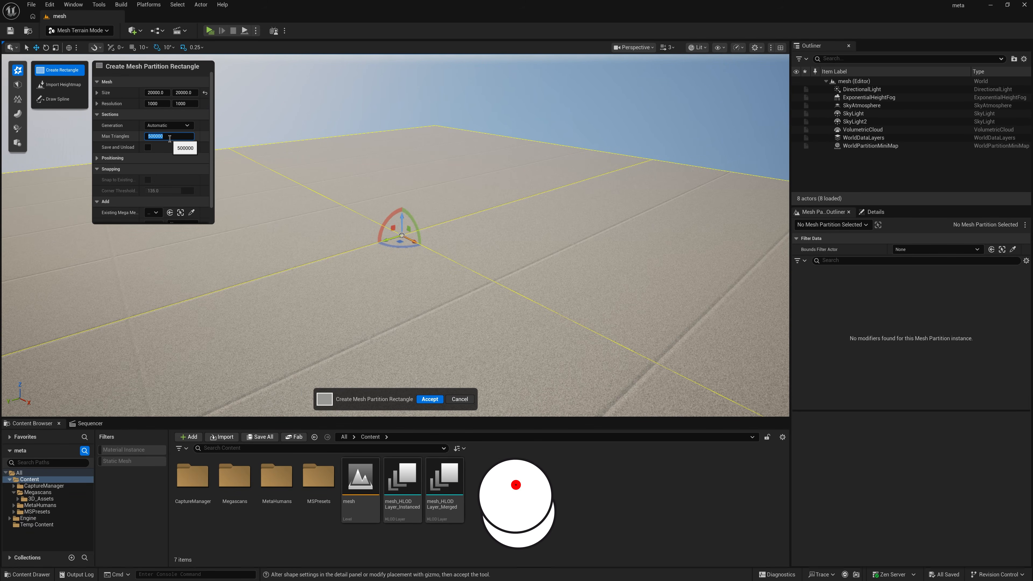
pyautogui.write('20000')
pyautogui.press('Return')
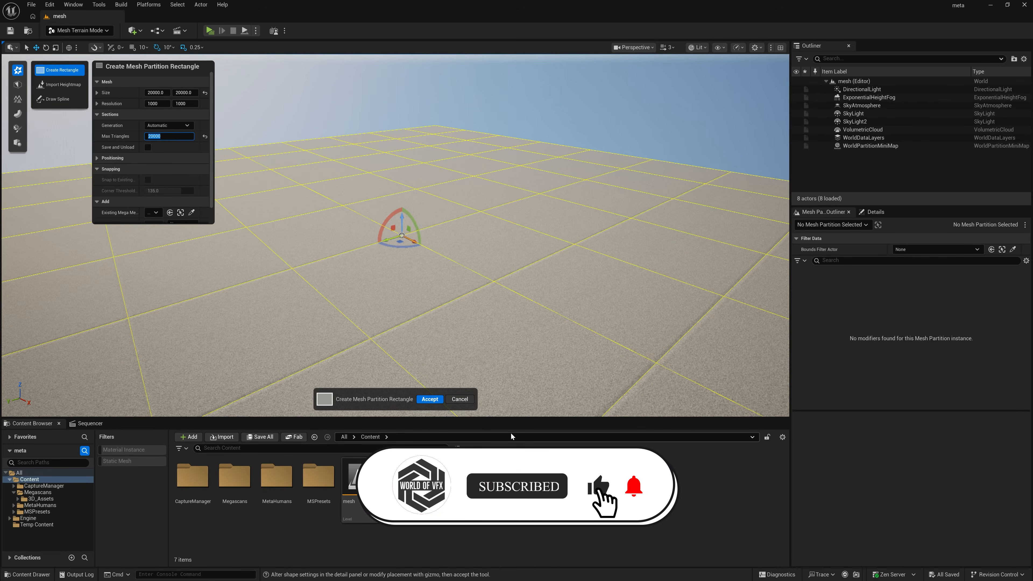
pyautogui.click(429, 399)
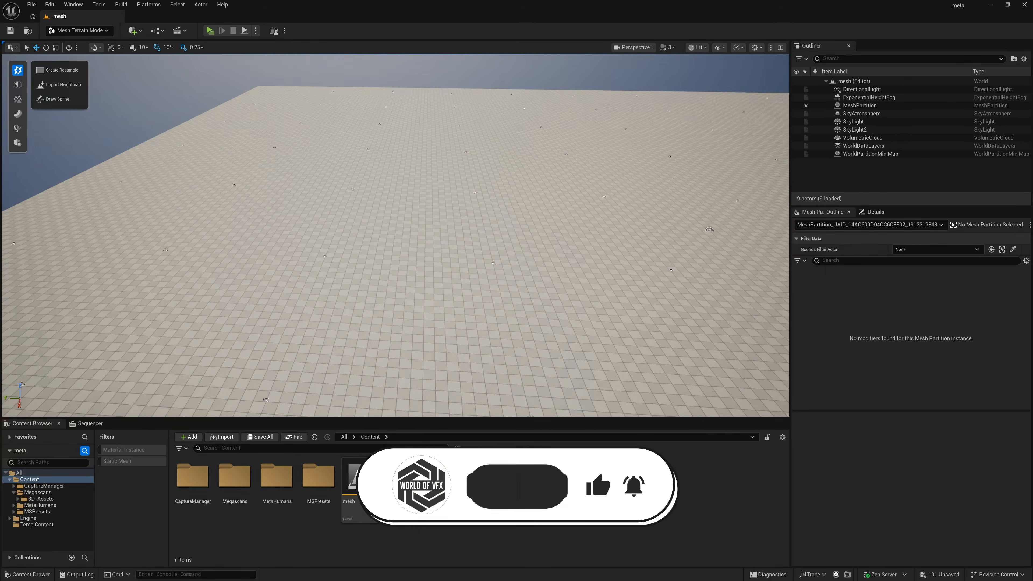
# Step: Try raising several hills on the mesh partition with Height Sculpt, and discard the sculpting
pyautogui.moveTo(395, 235); pyautogui.dragTo(513, 310, button='right')
pyautogui.press('w')
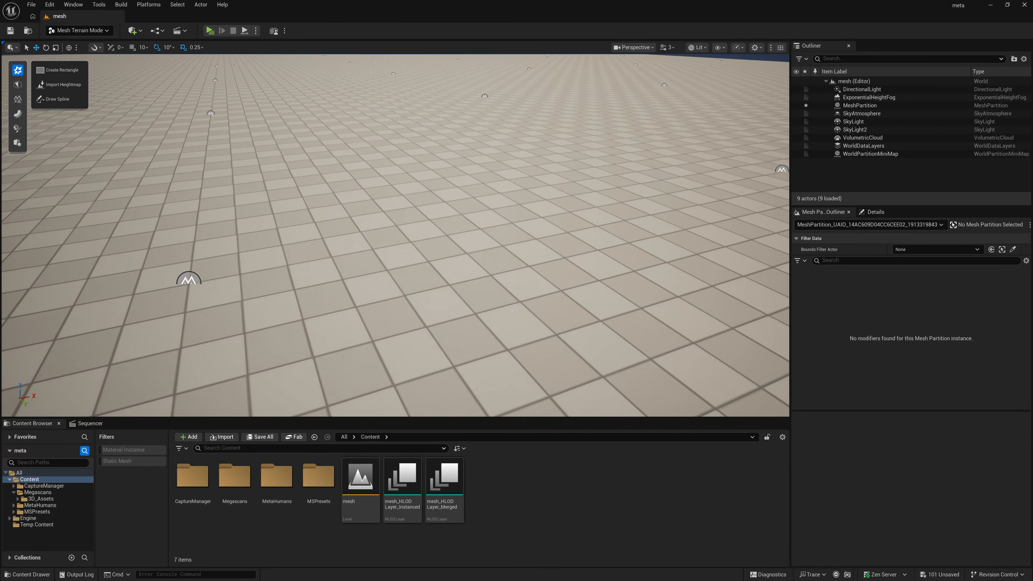
pyautogui.click(18, 114)
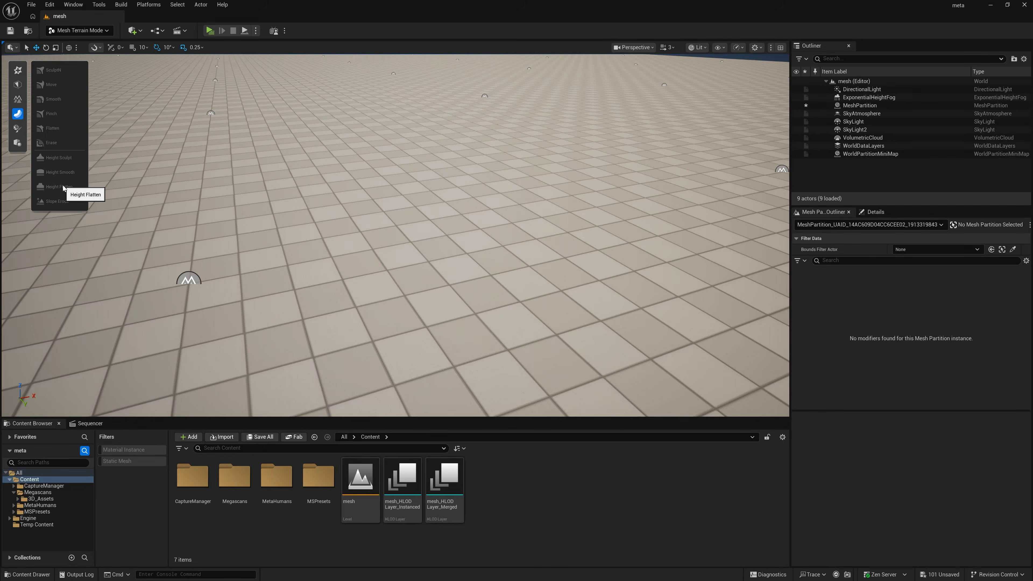
pyautogui.click(874, 107)
pyautogui.click(63, 160)
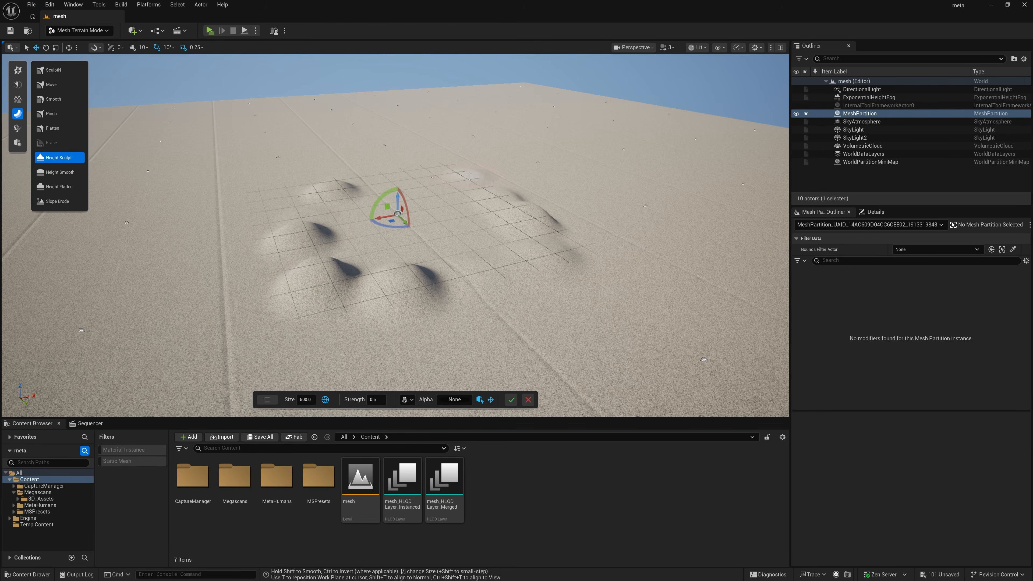
pyautogui.moveTo(487, 235)
pyautogui.mouseDown()
pyautogui.moveTo(549, 191)
pyautogui.moveTo(602, 252)
pyautogui.moveTo(634, 265)
pyautogui.mouseUp()
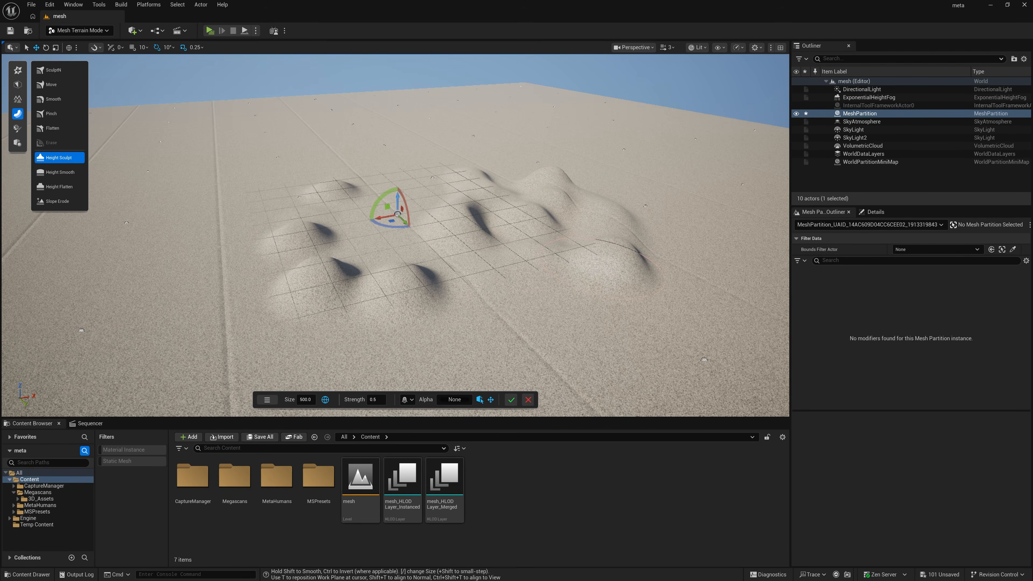
pyautogui.moveTo(313, 248)
pyautogui.mouseDown()
pyautogui.moveTo(448, 277)
pyautogui.moveTo(390, 293)
pyautogui.moveTo(345, 244)
pyautogui.moveTo(474, 212)
pyautogui.mouseUp()
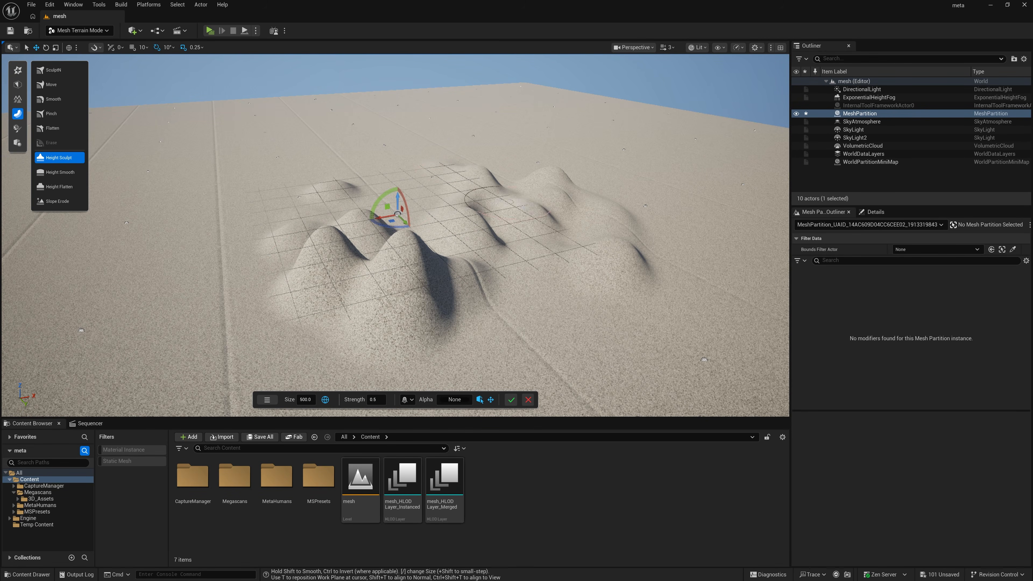
pyautogui.click(529, 400)
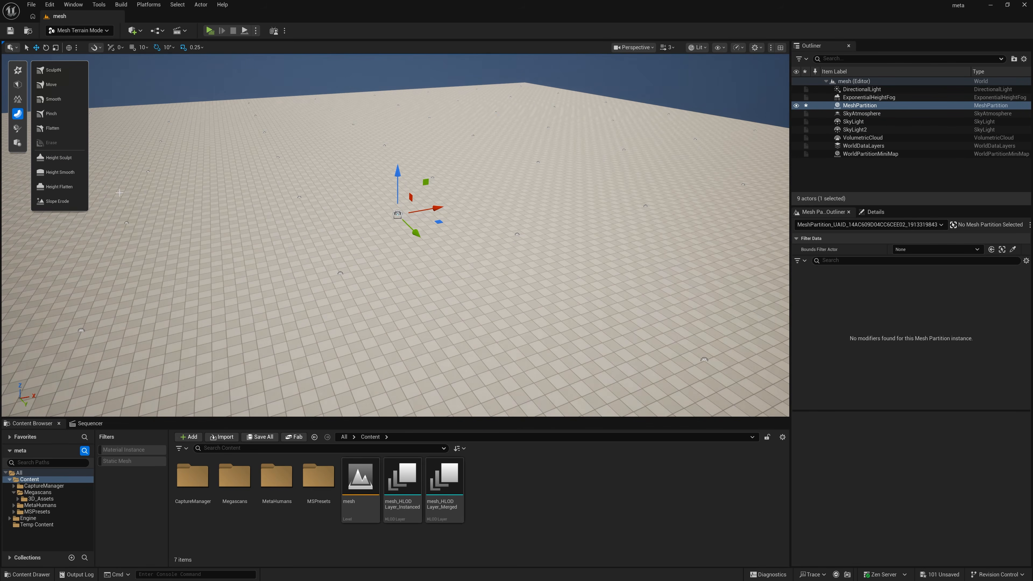
# Step: Show the terrain modifiers and check whether the Mesh Partition Outliner is turned on
pyautogui.click(18, 99)
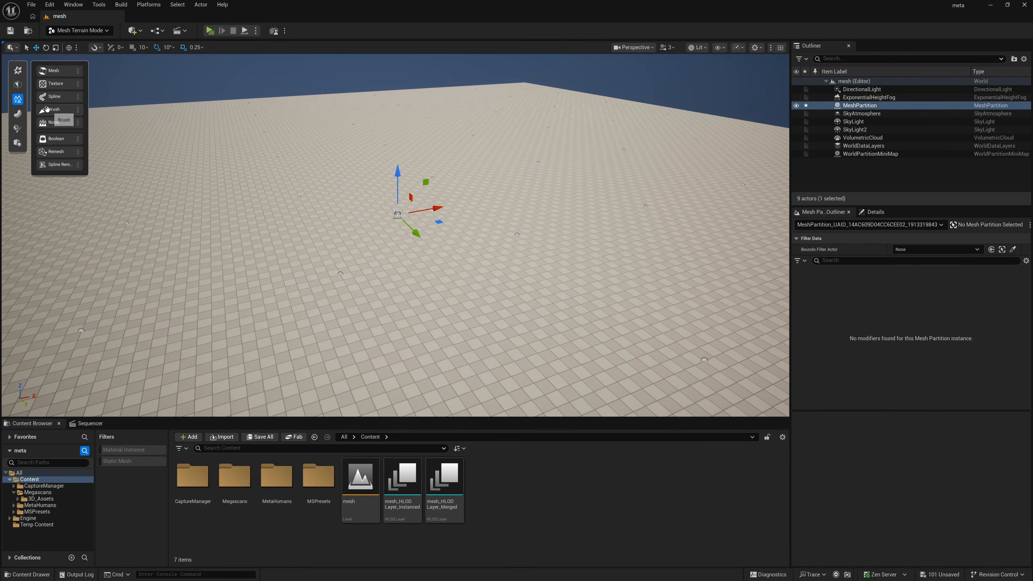
pyautogui.click(100, 5)
pyautogui.moveTo(134, 271)
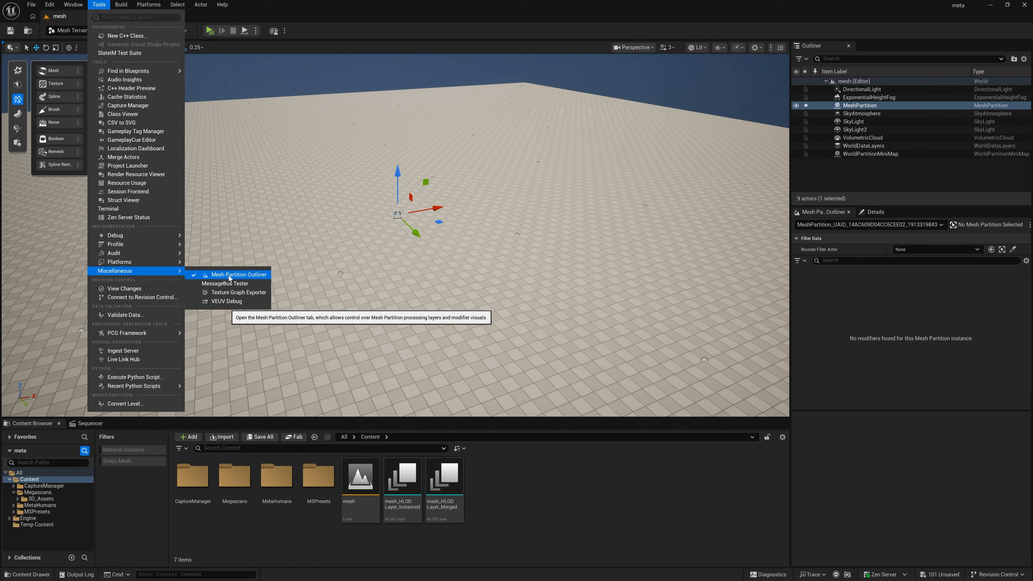
pyautogui.click(893, 309)
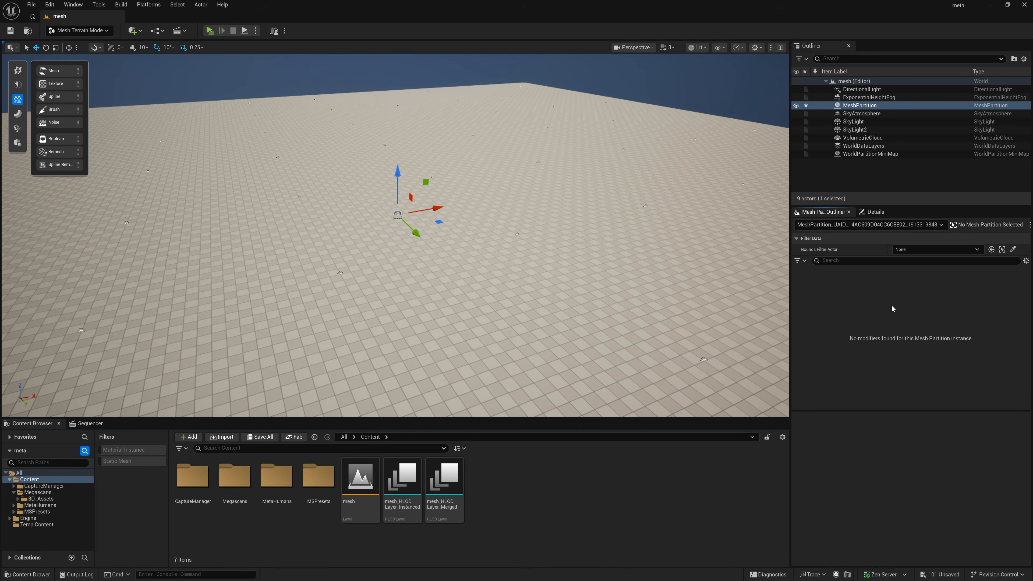
# Step: Place two Brush modifiers and one Spline modifier on the mesh partition
pyautogui.moveTo(374, 235); pyautogui.dragTo(374, 236)
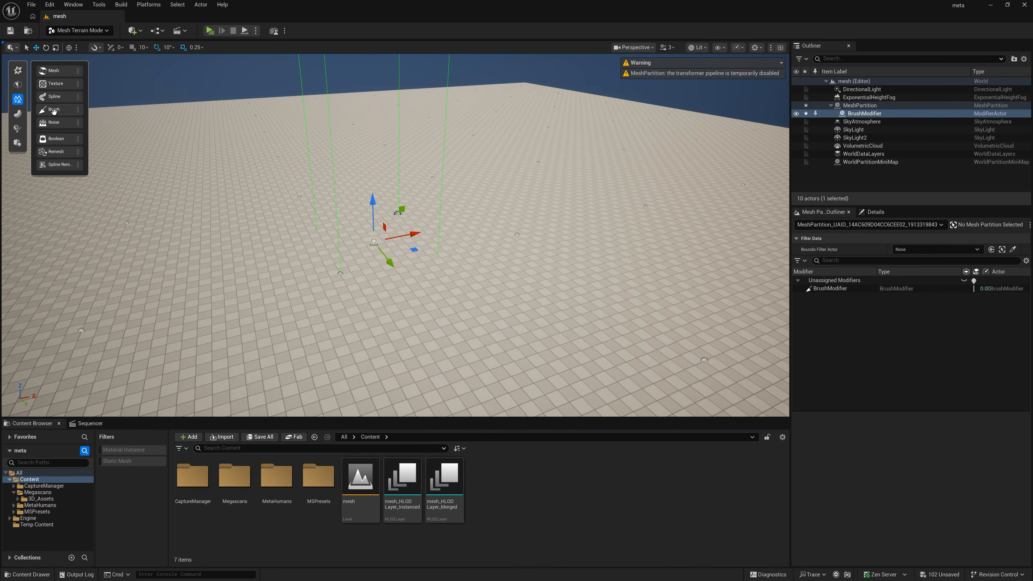
pyautogui.moveTo(54, 112)
pyautogui.mouseDown()
pyautogui.moveTo(336, 247)
pyautogui.moveTo(303, 260)
pyautogui.mouseUp()
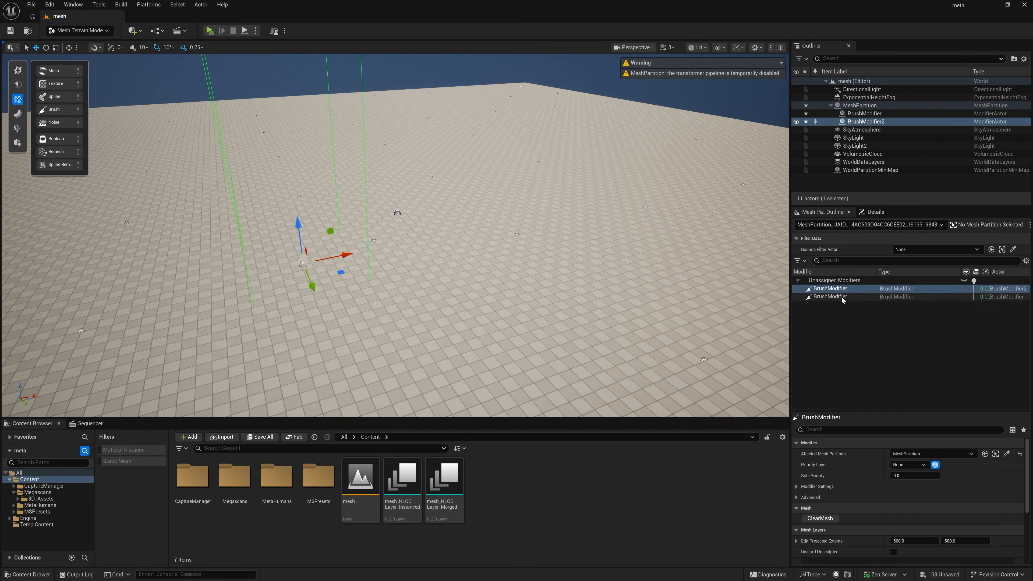
pyautogui.moveTo(54, 103); pyautogui.dragTo(158, 230)
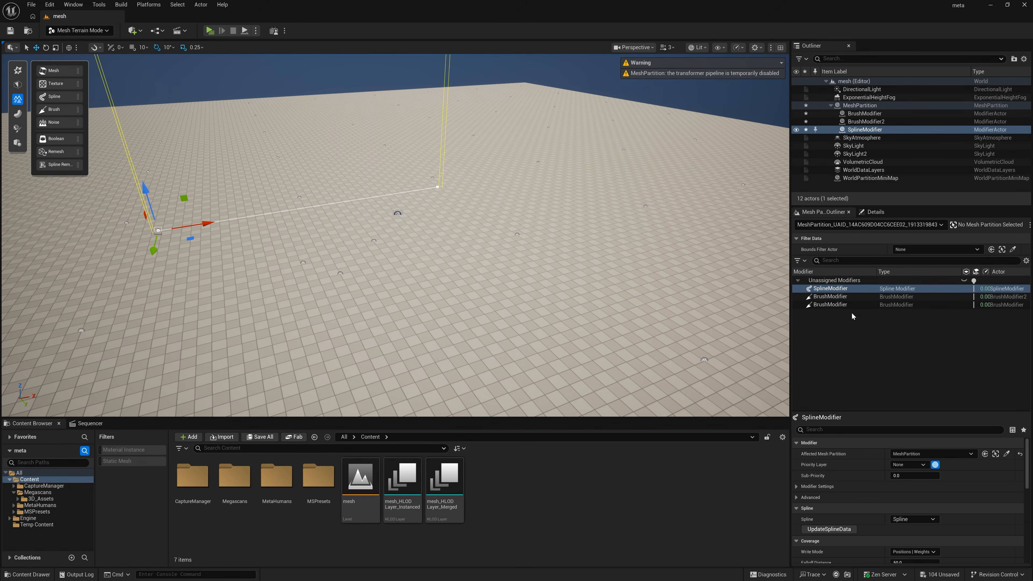
# Step: Undo the placement of the Spline modifier and both Brush modifiers
pyautogui.hotkey('ctrl', 'z')
pyautogui.hotkey('ctrl', 'z')
pyautogui.hotkey('ctrl', 'z')
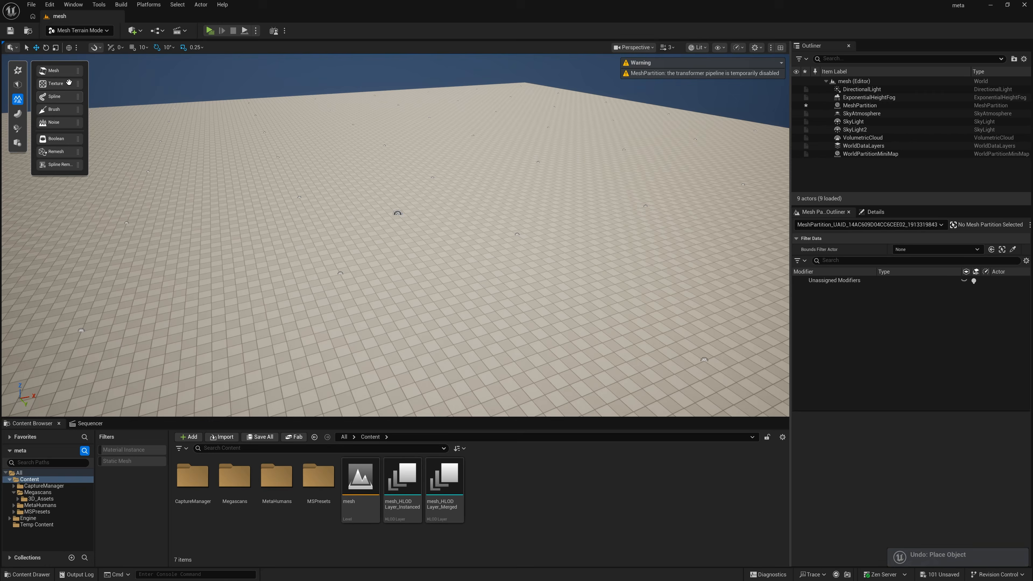
# Step: Place a Mesh modifier on the mesh partition and set its Mesh Source Mode to Static Mesh
pyautogui.moveTo(66, 76); pyautogui.dragTo(395, 241)
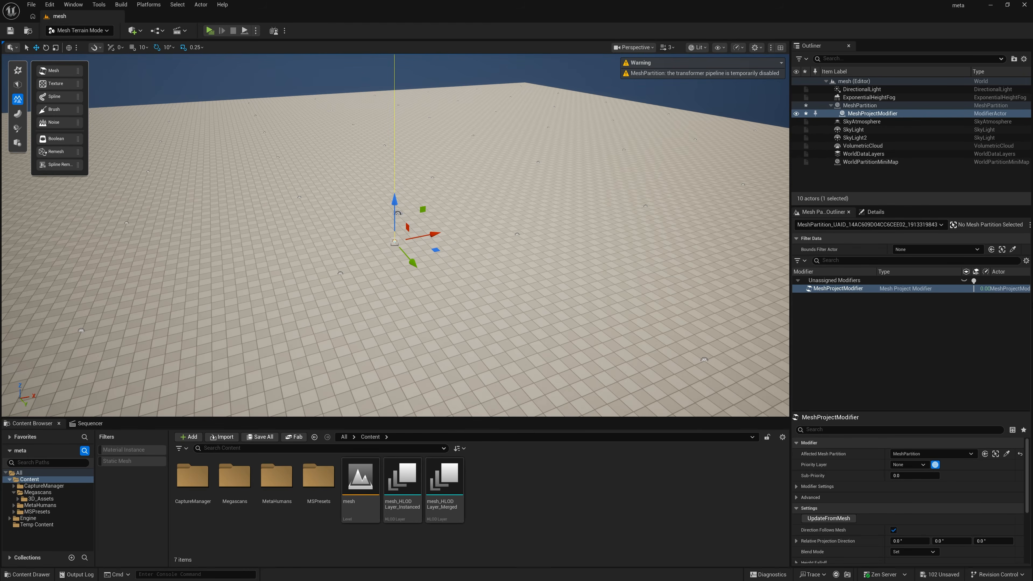
pyautogui.moveTo(450, 265)
pyautogui.mouseDown(button='right')
pyautogui.moveTo(451, 212)
pyautogui.moveTo(464, 265)
pyautogui.mouseUp(button='right')
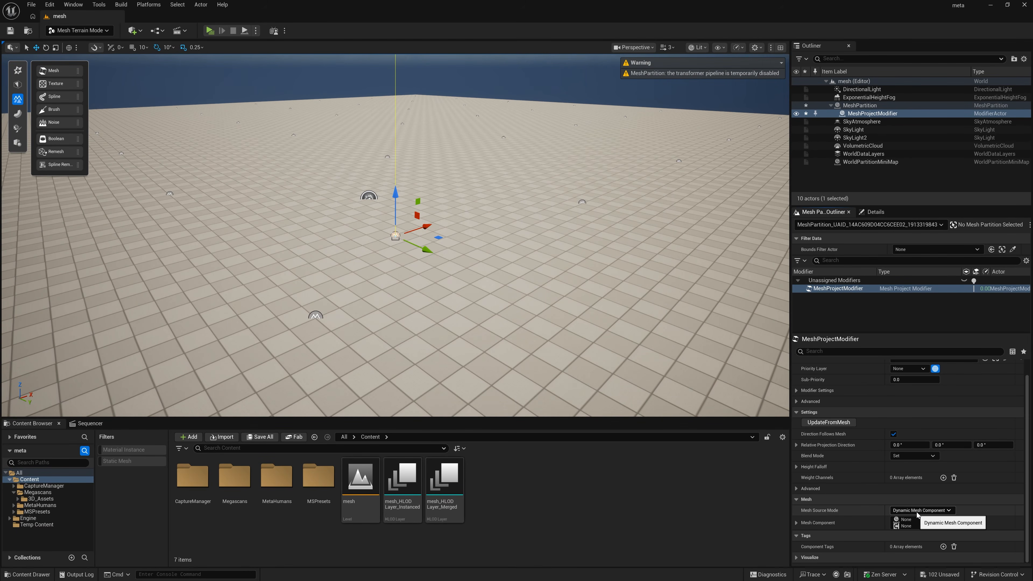
pyautogui.click(917, 515)
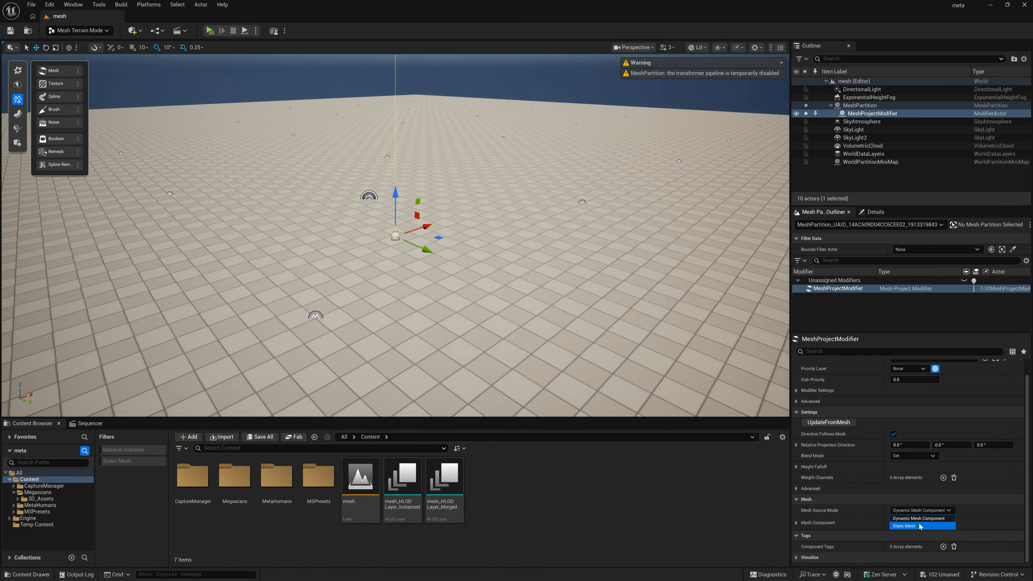
pyautogui.click(920, 526)
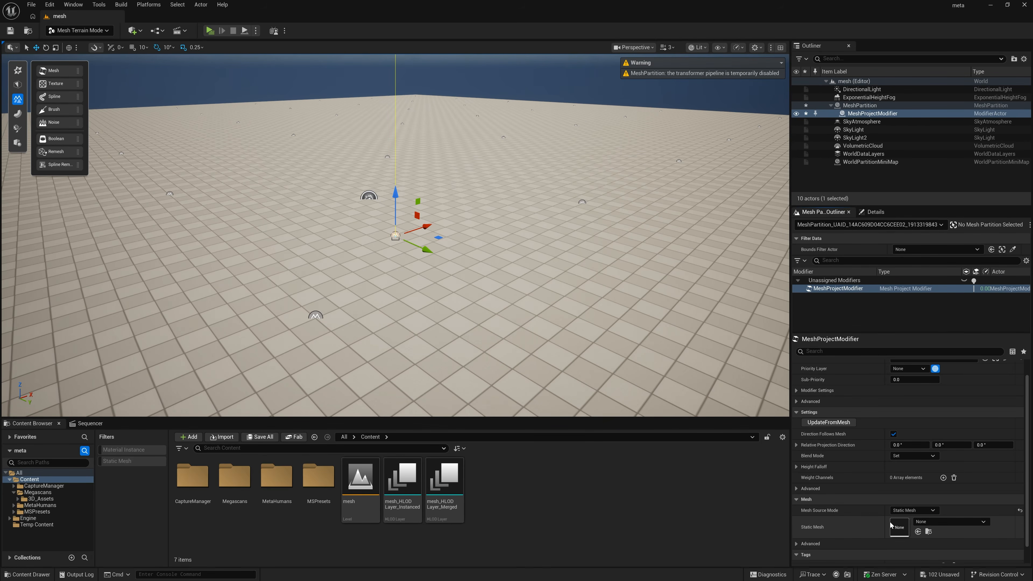
# Step: Filter the 3D_Assets folder to static meshes and assign the S_Grassy_Embankment mesh to the Mesh modifier
pyautogui.click(48, 499)
pyautogui.click(113, 462)
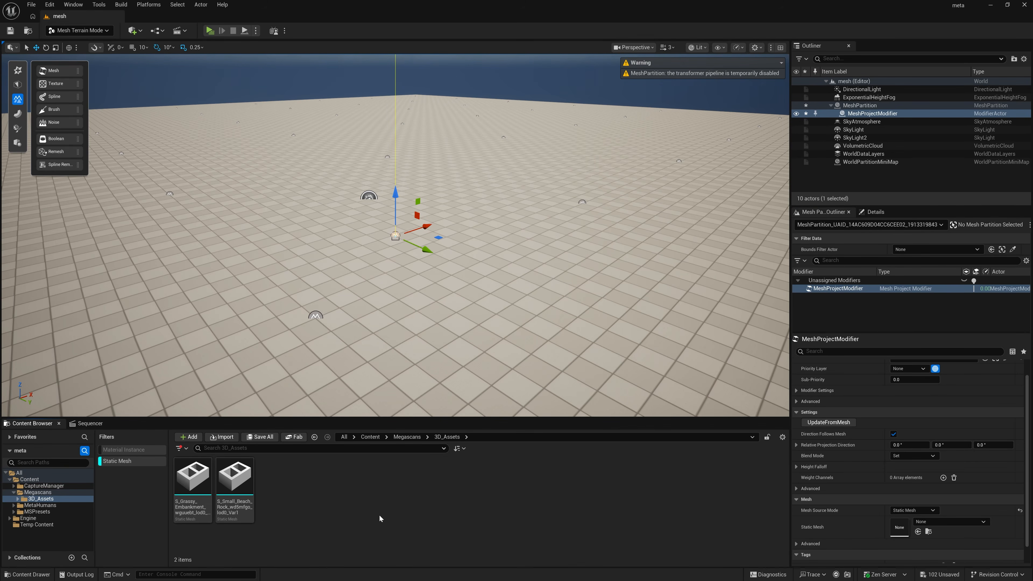
pyautogui.click(193, 478)
pyautogui.moveTo(196, 479); pyautogui.dragTo(899, 543)
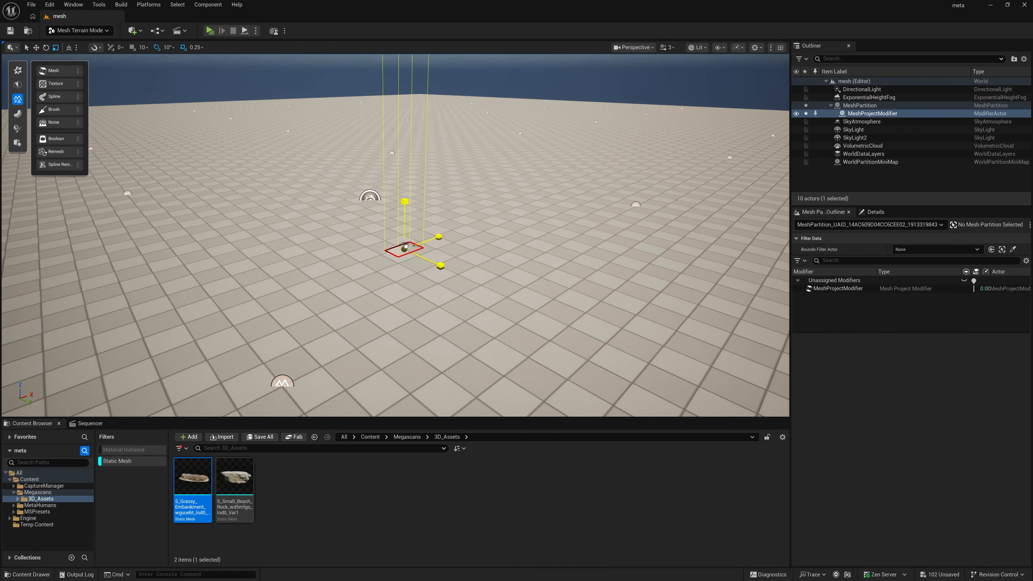
# Step: Scale up the Mesh modifier so the grassy embankment shape is projected larger onto the terrain
pyautogui.moveTo(405, 246); pyautogui.dragTo(460, 241)
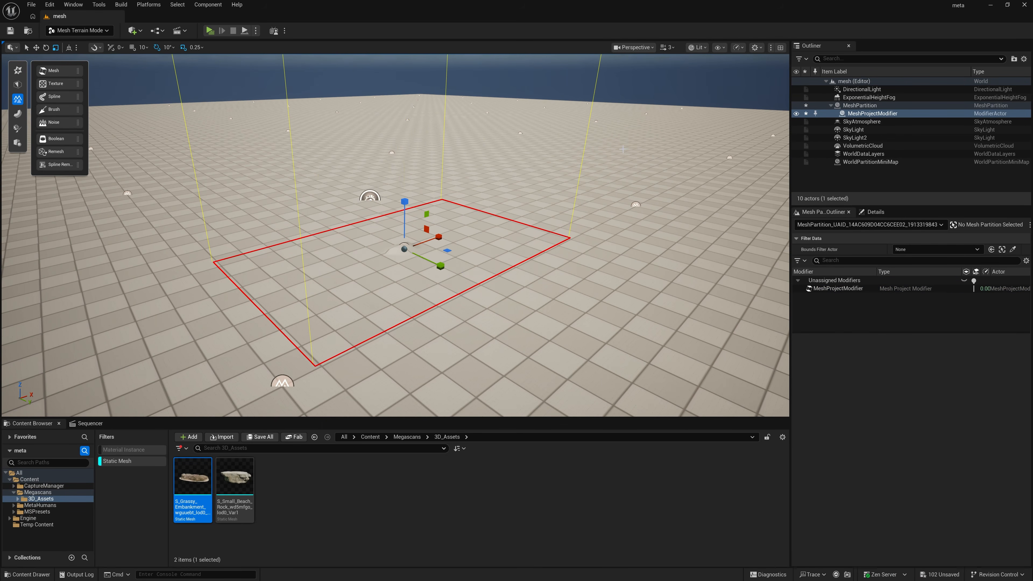
pyautogui.moveTo(423, 248); pyautogui.dragTo(443, 261, button='right')
pyautogui.press('a')
pyautogui.press('d')
pyautogui.press('w')
pyautogui.moveTo(194, 478); pyautogui.dragTo(710, 324)
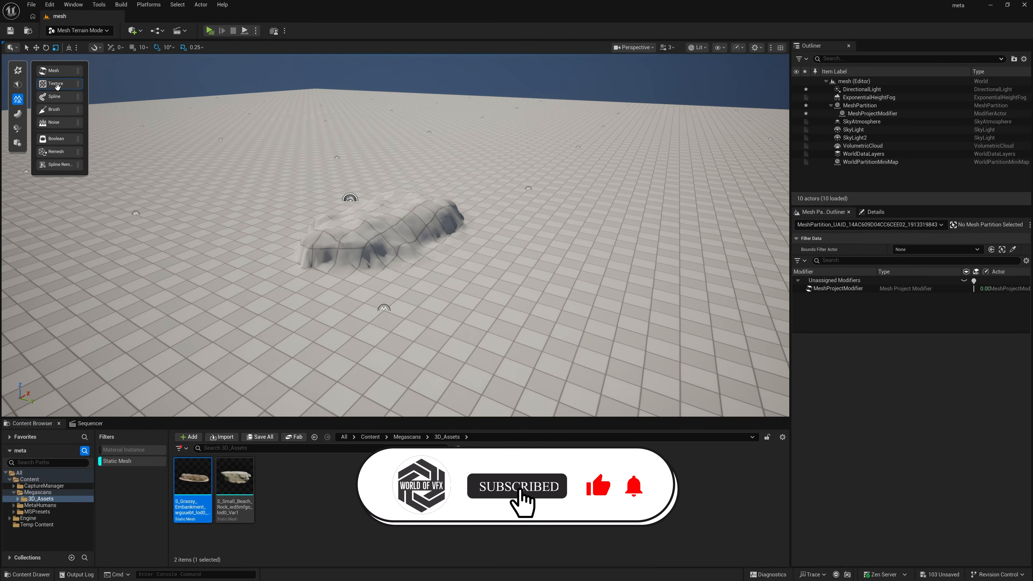
# Step: Place a Texture modifier beside the embankment and assign Rugged_Terrain_Height_Map_PNG as its Texture Asset
pyautogui.moveTo(574, 276); pyautogui.dragTo(576, 277)
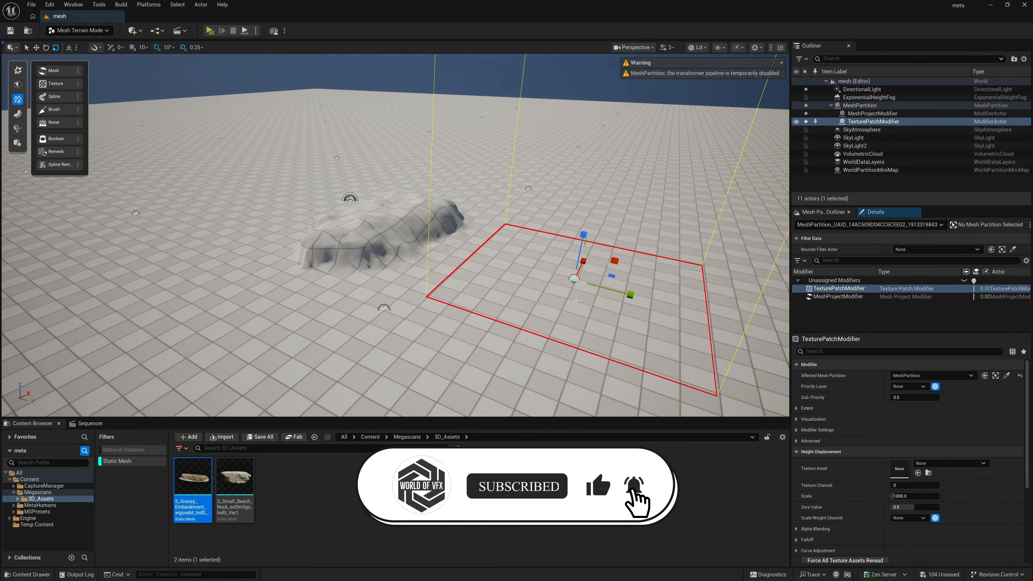
pyautogui.moveTo(576, 276); pyautogui.dragTo(622, 322, button='right')
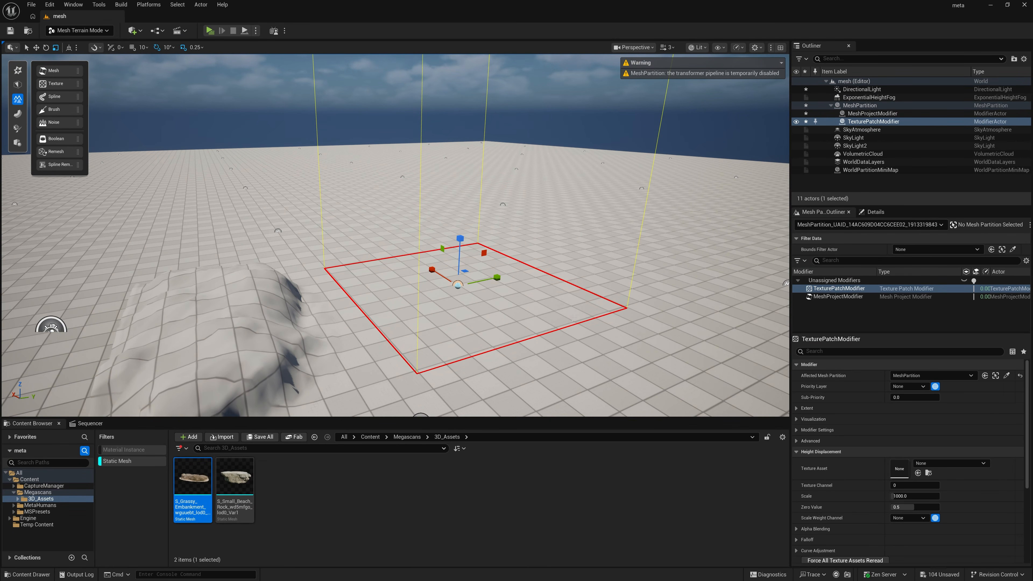
pyautogui.click(934, 465)
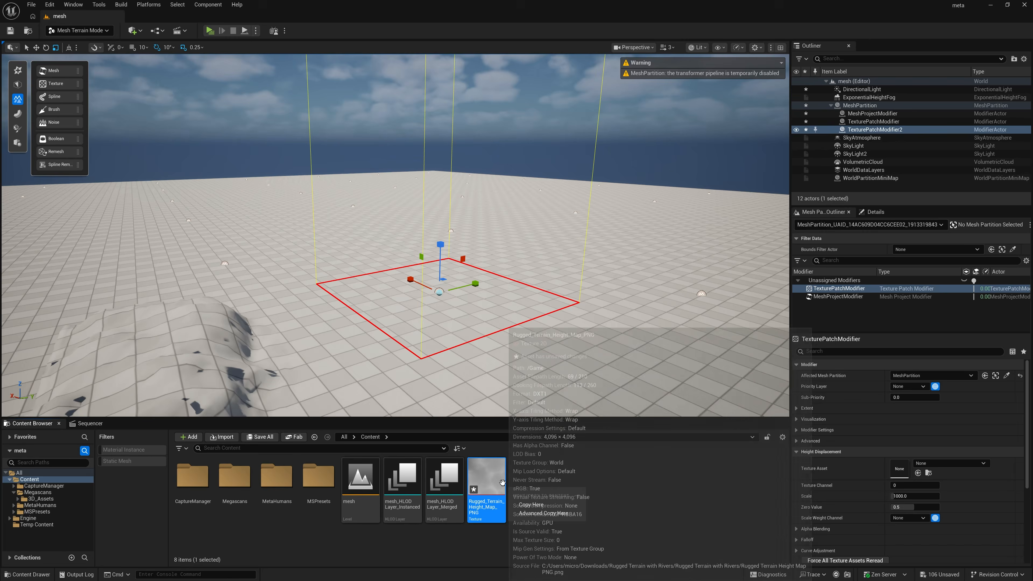
pyautogui.moveTo(502, 483); pyautogui.dragTo(900, 466)
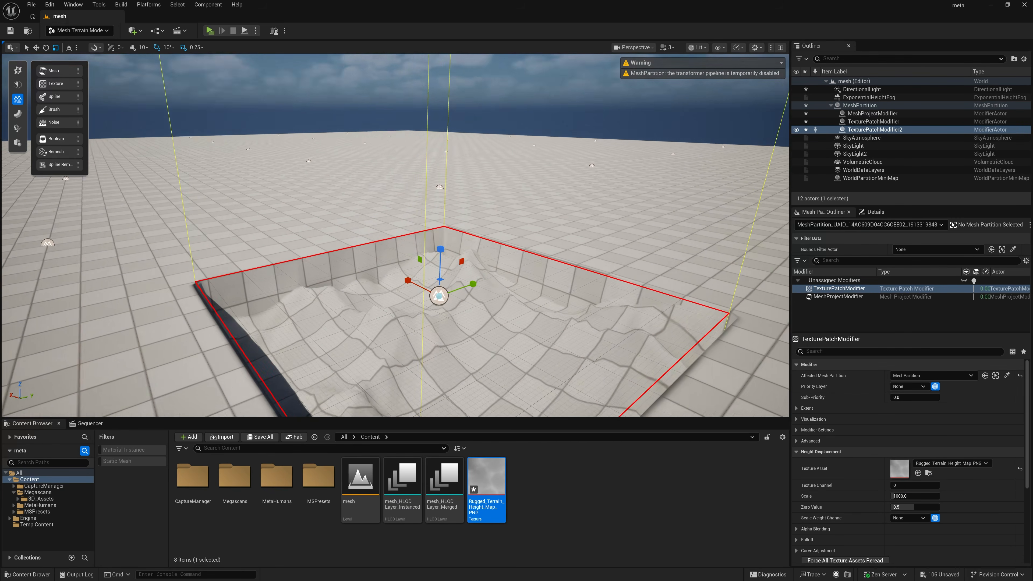
# Step: Set the texture patch's Zero Value to 1.0 and try several height displacement Scale values, ending at 1000.0
pyautogui.press('s')
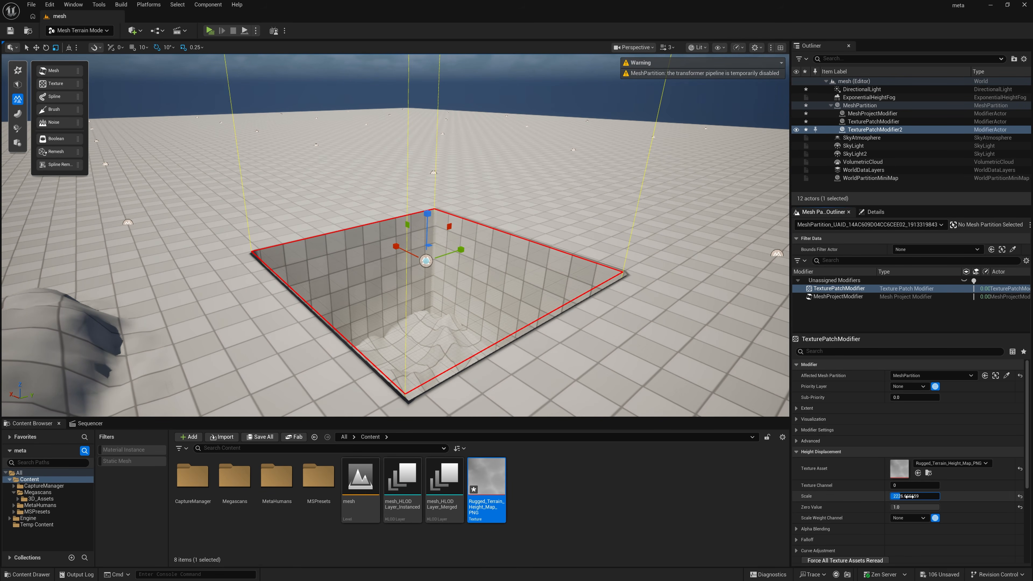
pyautogui.moveTo(910, 497); pyautogui.dragTo(891, 496)
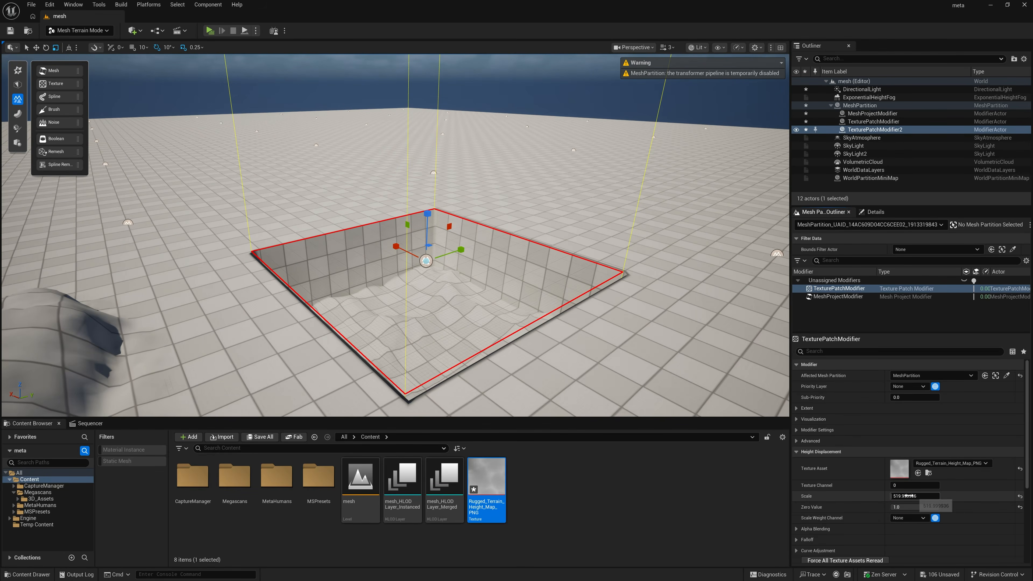
pyautogui.scroll(-2, 844, 480)
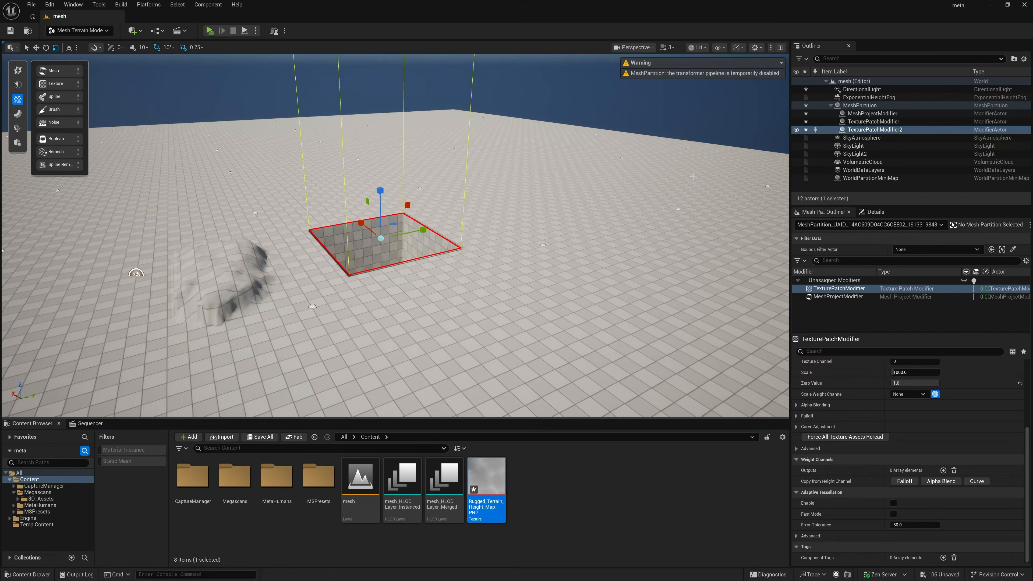
# Step: Place a Spline modifier on the flat terrain next to the square texture patch
pyautogui.click(693, 118)
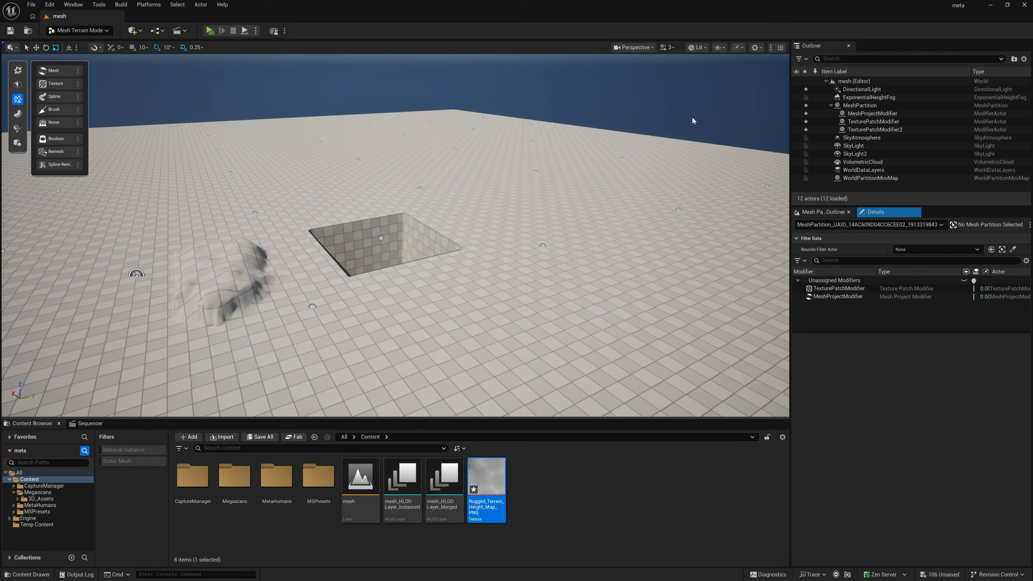
pyautogui.click(47, 100)
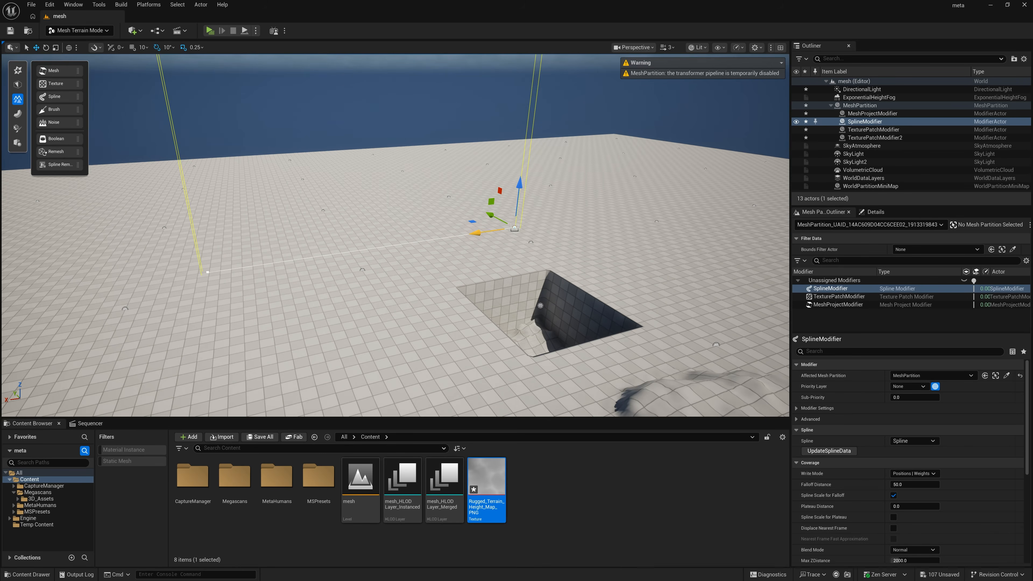
pyautogui.moveTo(477, 232); pyautogui.dragTo(505, 229)
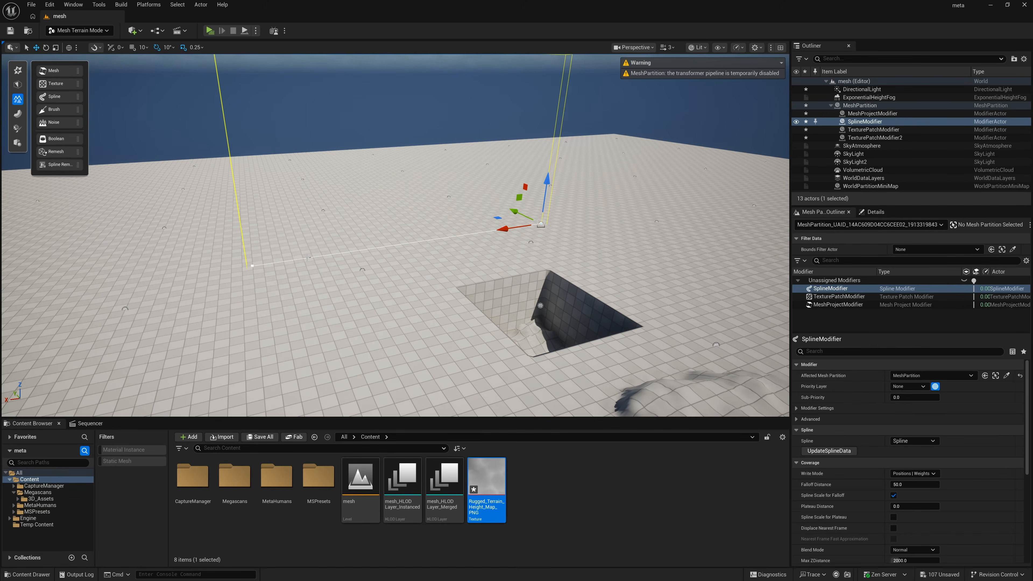
# Step: Reposition a point of the Spline modifier and raise it above the ground to form a sloping ridge
pyautogui.click(251, 266)
pyautogui.moveTo(224, 271); pyautogui.dragTo(334, 258)
pyautogui.press('f')
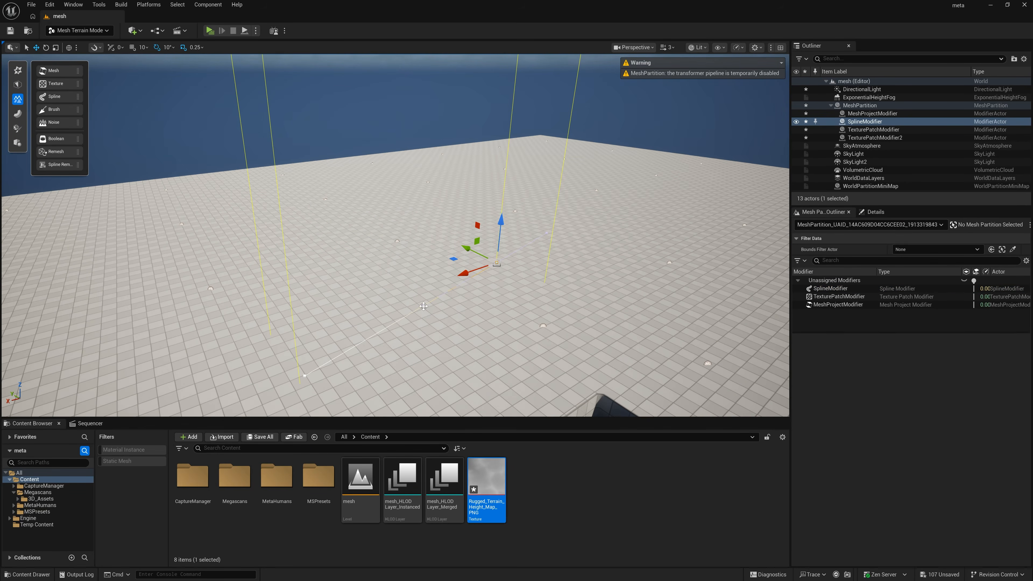
pyautogui.moveTo(500, 229); pyautogui.dragTo(505, 177)
pyautogui.moveTo(504, 177); pyautogui.dragTo(652, 152, button='right')
# Step: Scale the raised spline point to widen the ridge along the Spline modifier
pyautogui.press('r')
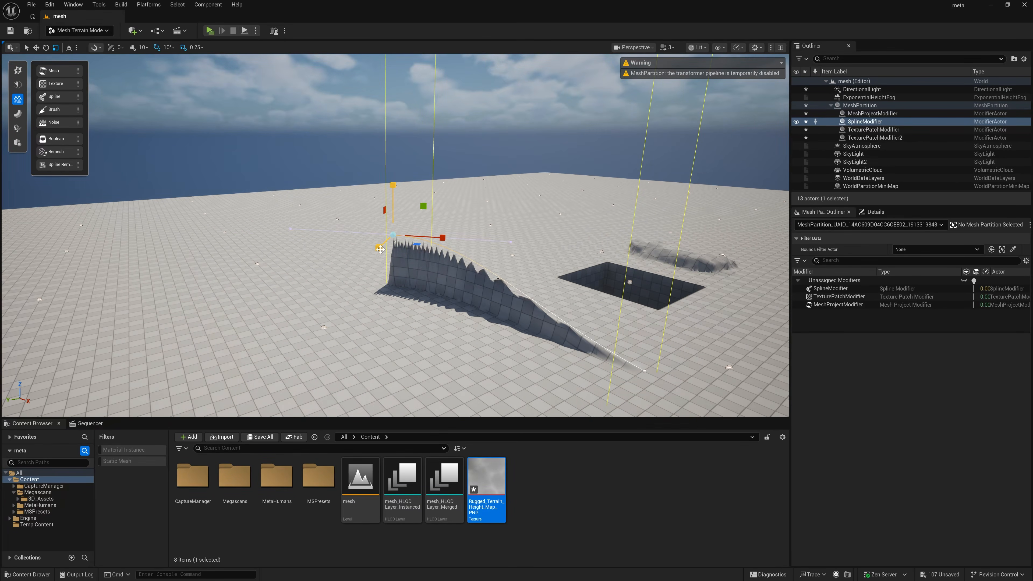
pyautogui.moveTo(372, 254); pyautogui.dragTo(348, 276)
pyautogui.moveTo(395, 194); pyautogui.dragTo(326, 193, button='right')
pyautogui.press('d')
pyautogui.press('d')
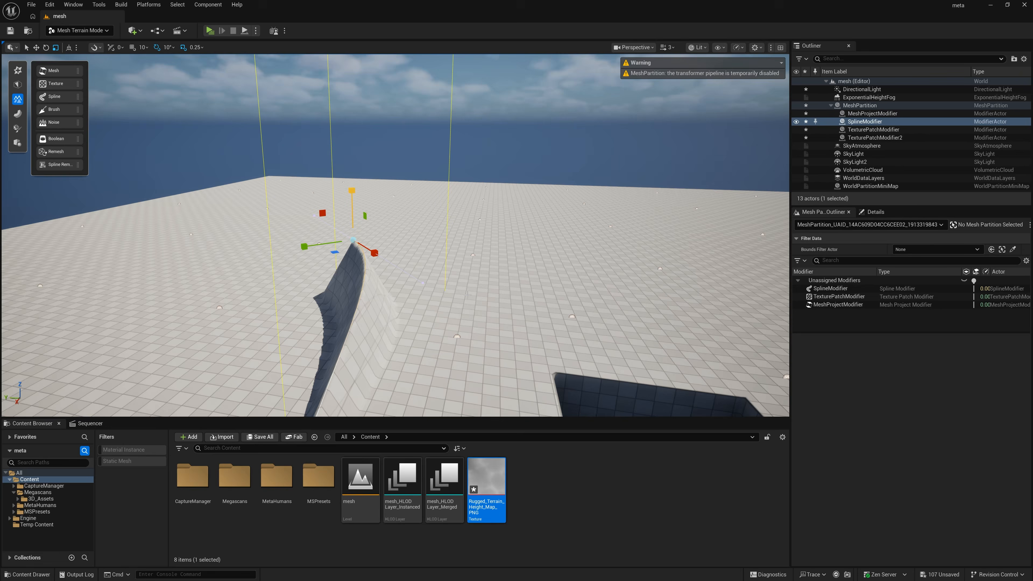
pyautogui.moveTo(467, 295); pyautogui.dragTo(441, 328, button='right')
pyautogui.press('a')
pyautogui.press('s')
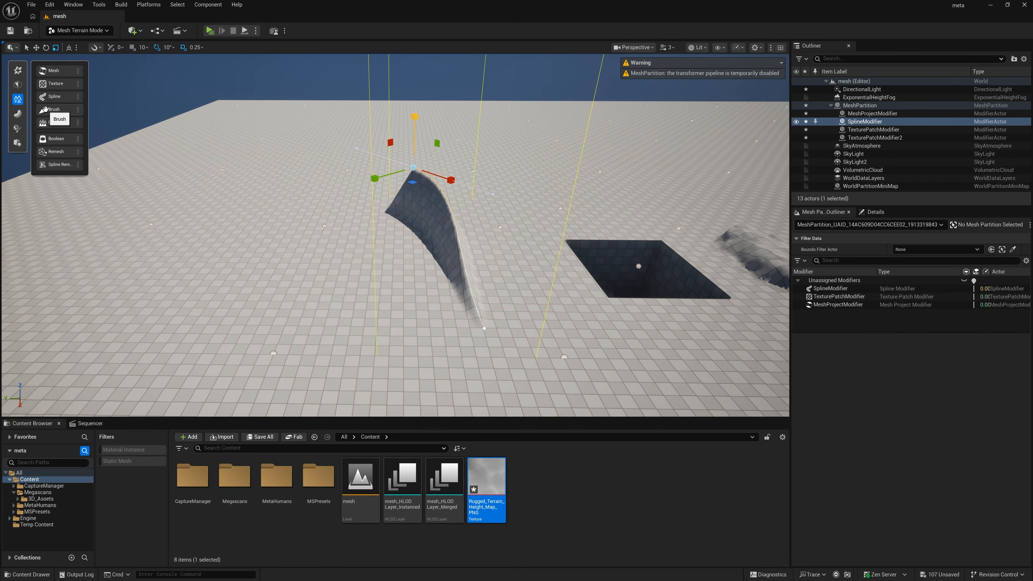
# Step: Place a Brush modifier beside the spline ridge and scale it up to cover a large area
pyautogui.moveTo(46, 109); pyautogui.dragTo(289, 280)
pyautogui.moveTo(335, 303)
pyautogui.mouseDown(button='right')
pyautogui.moveTo(313, 275)
pyautogui.moveTo(335, 303)
pyautogui.mouseUp(button='right')
pyautogui.moveTo(336, 303)
pyautogui.mouseDown()
pyautogui.moveTo(337, 335)
pyautogui.moveTo(253, 337)
pyautogui.mouseUp()
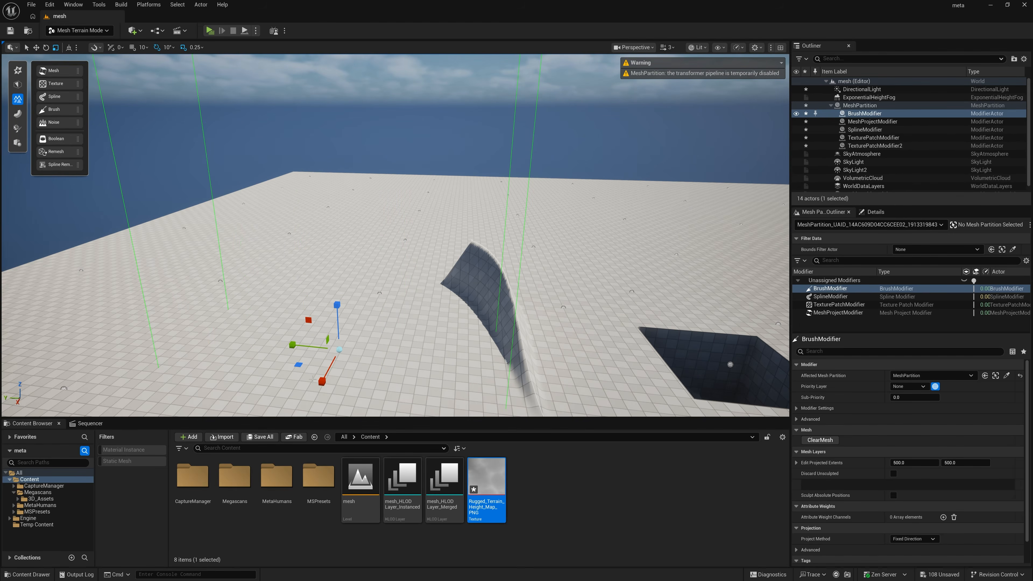
pyautogui.moveTo(318, 380); pyautogui.dragTo(293, 416)
pyautogui.press('a')
pyautogui.moveTo(301, 391); pyautogui.dragTo(383, 403, button='right')
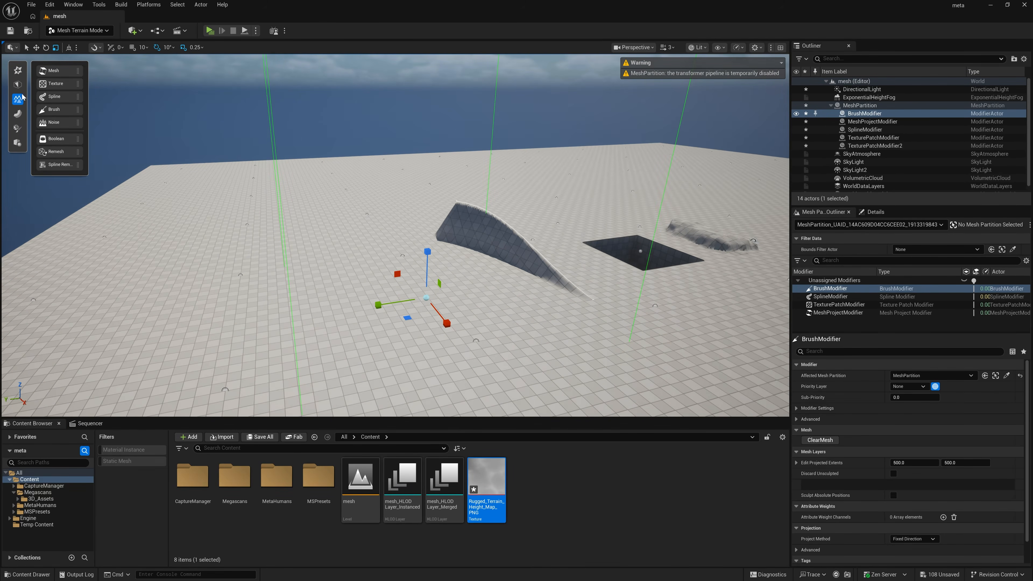
# Step: Raise hills inside the Brush modifier with Height Sculpt, level parts of them with Height Flatten, and accept the sculpting
pyautogui.click(16, 116)
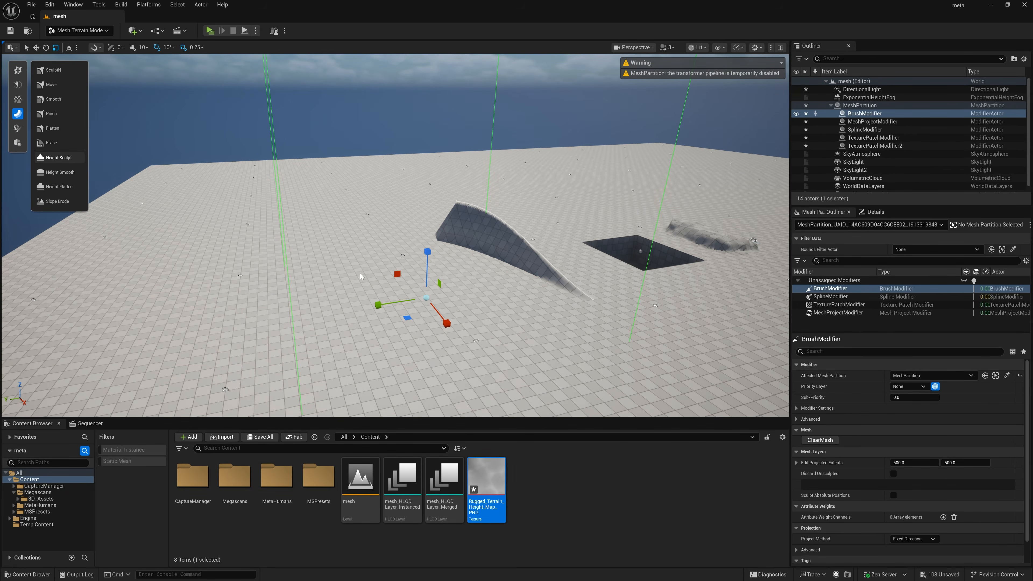
pyautogui.moveTo(366, 286)
pyautogui.mouseDown()
pyautogui.moveTo(332, 295)
pyautogui.moveTo(358, 342)
pyautogui.moveTo(480, 313)
pyautogui.moveTo(431, 281)
pyautogui.moveTo(480, 261)
pyautogui.moveTo(537, 309)
pyautogui.moveTo(578, 325)
pyautogui.moveTo(553, 333)
pyautogui.mouseUp()
pyautogui.click(59, 172)
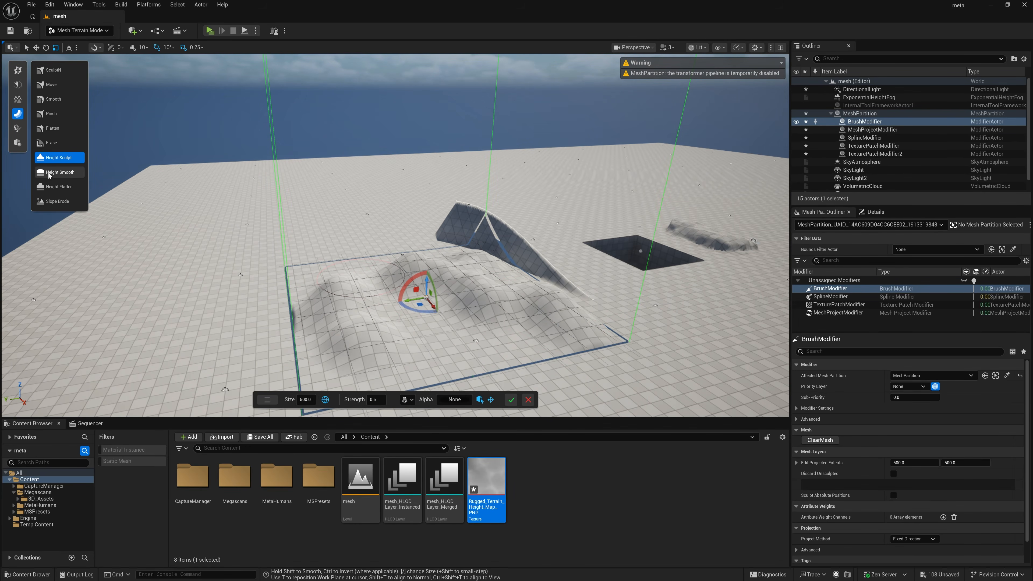
pyautogui.click(56, 186)
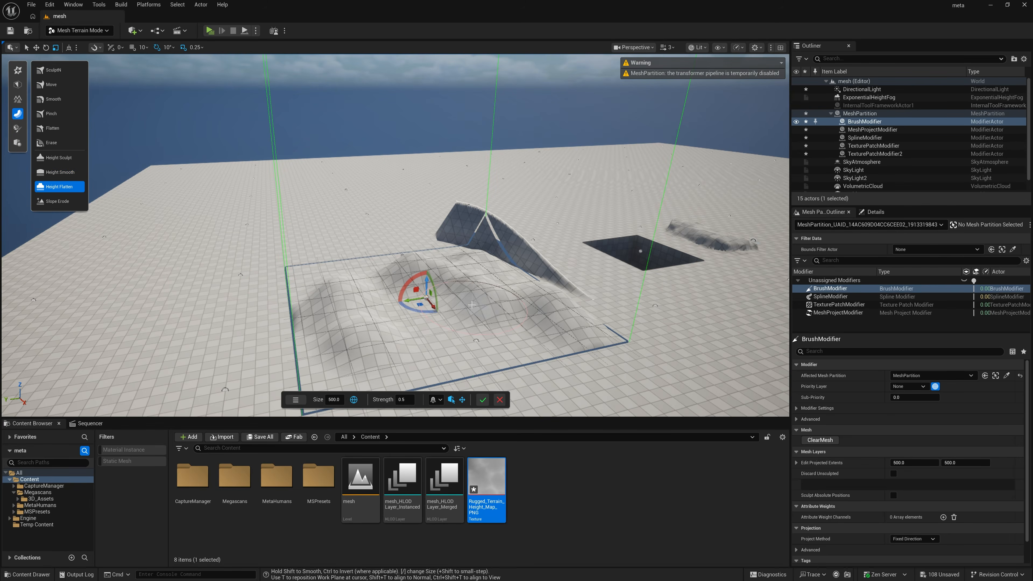
pyautogui.moveTo(407, 289)
pyautogui.mouseDown()
pyautogui.moveTo(346, 295)
pyautogui.moveTo(370, 350)
pyautogui.moveTo(573, 306)
pyautogui.moveTo(537, 296)
pyautogui.moveTo(496, 258)
pyautogui.mouseUp()
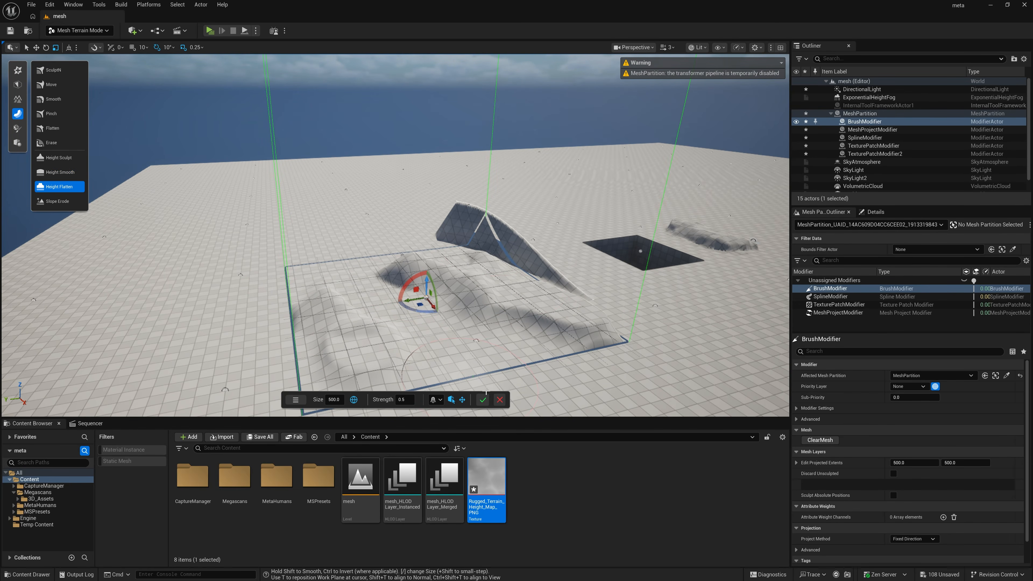
pyautogui.click(483, 400)
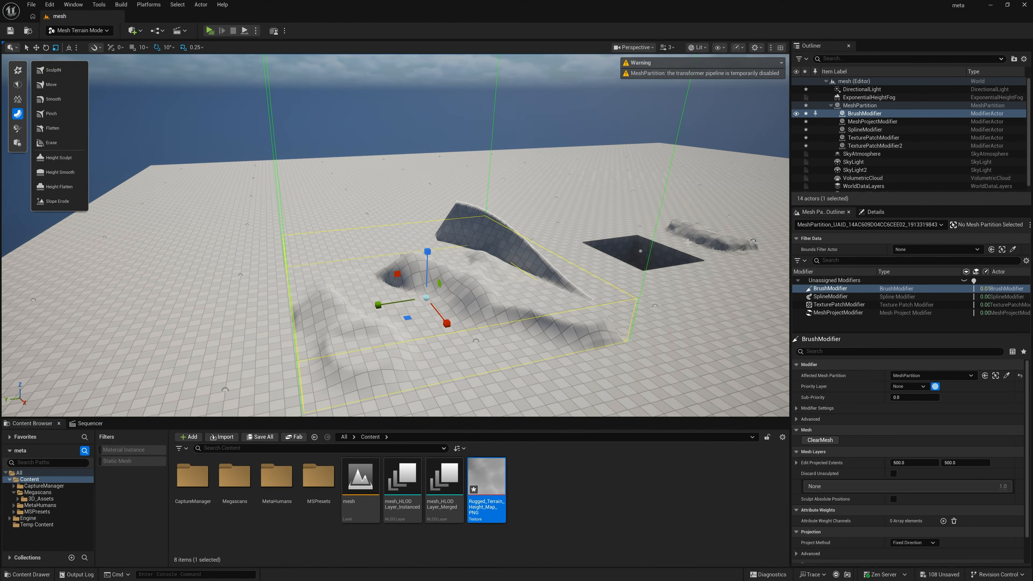
# Step: Move the Brush modifier across the terrain so its hills overlap the spline ridge and the square texture patch
pyautogui.moveTo(392, 303); pyautogui.dragTo(309, 314)
pyautogui.moveTo(432, 331); pyautogui.dragTo(402, 327, button='right')
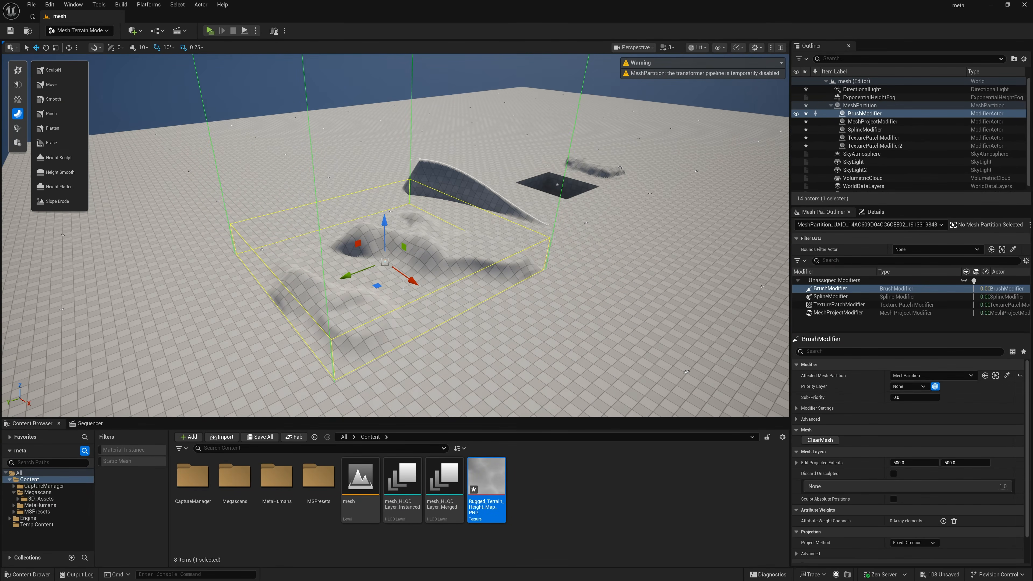
pyautogui.moveTo(367, 276)
pyautogui.mouseDown()
pyautogui.moveTo(357, 261)
pyautogui.moveTo(457, 223)
pyautogui.moveTo(471, 237)
pyautogui.mouseUp()
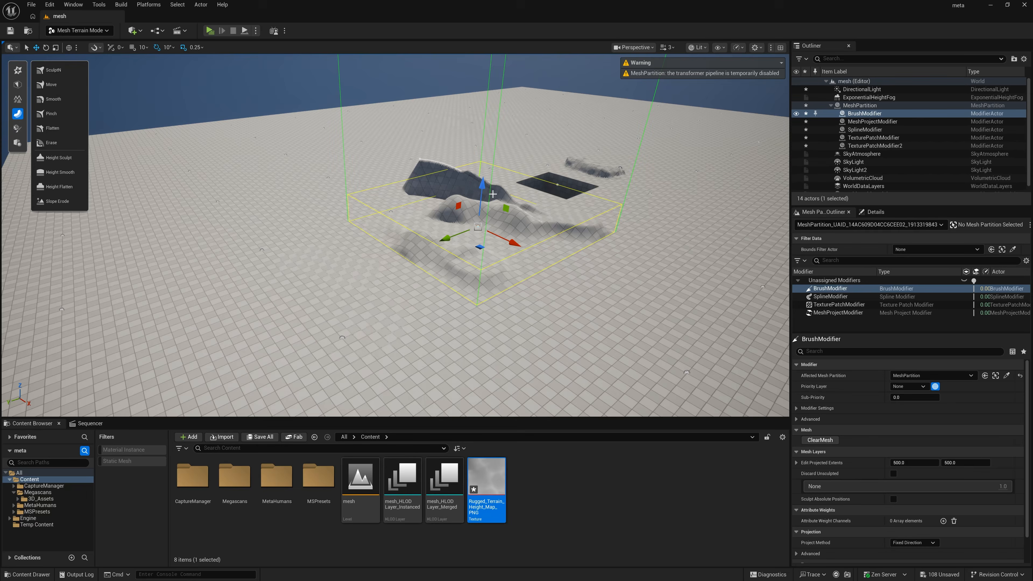
pyautogui.moveTo(562, 208); pyautogui.dragTo(445, 172, button='right')
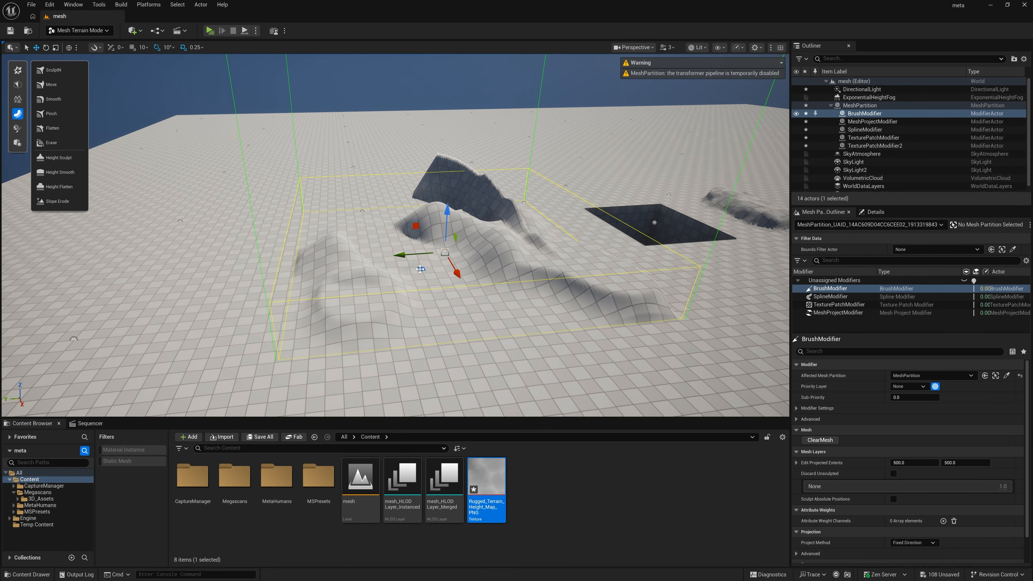
pyautogui.moveTo(408, 254); pyautogui.dragTo(589, 237)
pyautogui.moveTo(590, 237)
pyautogui.mouseDown(button='right')
pyautogui.moveTo(541, 232)
pyautogui.moveTo(598, 236)
pyautogui.moveTo(607, 297)
pyautogui.mouseUp(button='right')
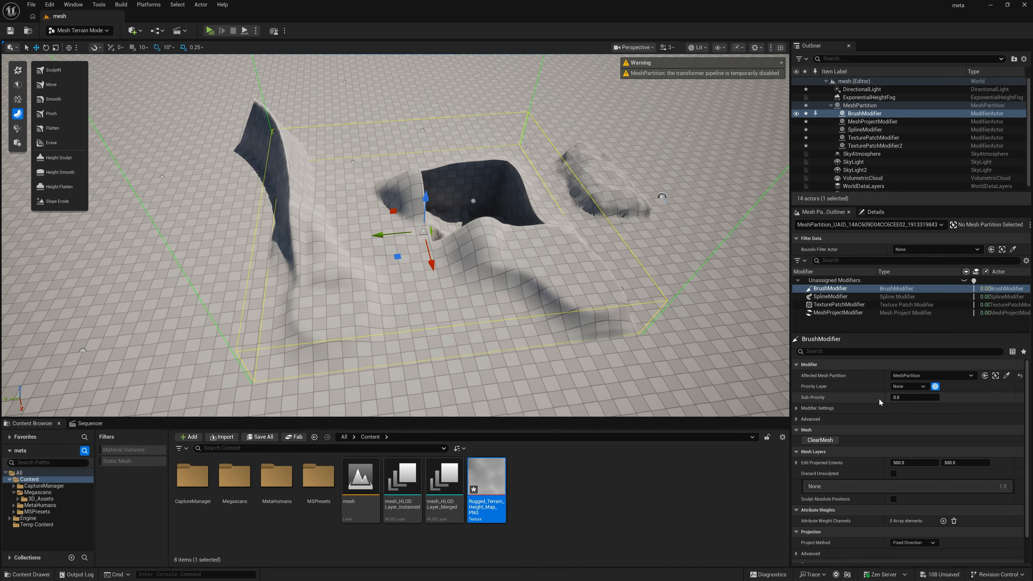
# Step: Reset the BrushModifier's sub-priority to 0 and raise the MeshProjectModifier's sub-priority to about 0.09
pyautogui.moveTo(898, 398); pyautogui.dragTo(900, 398)
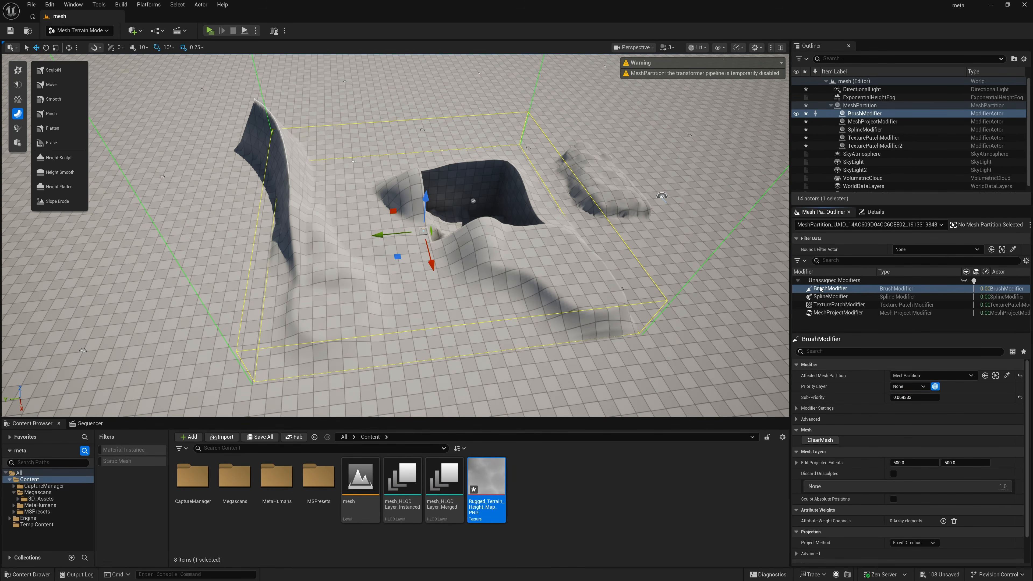
pyautogui.click(897, 398)
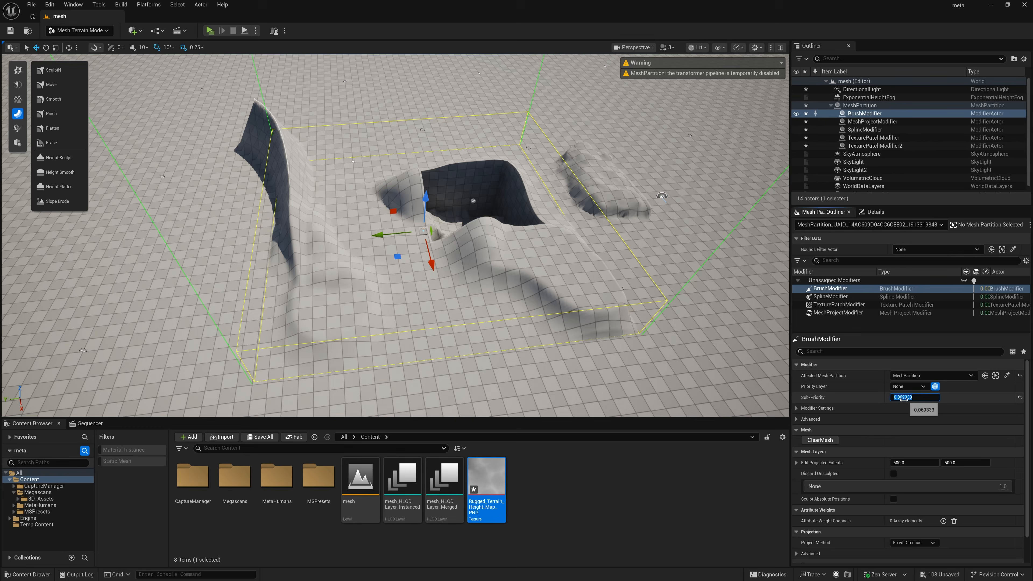
pyautogui.write('0')
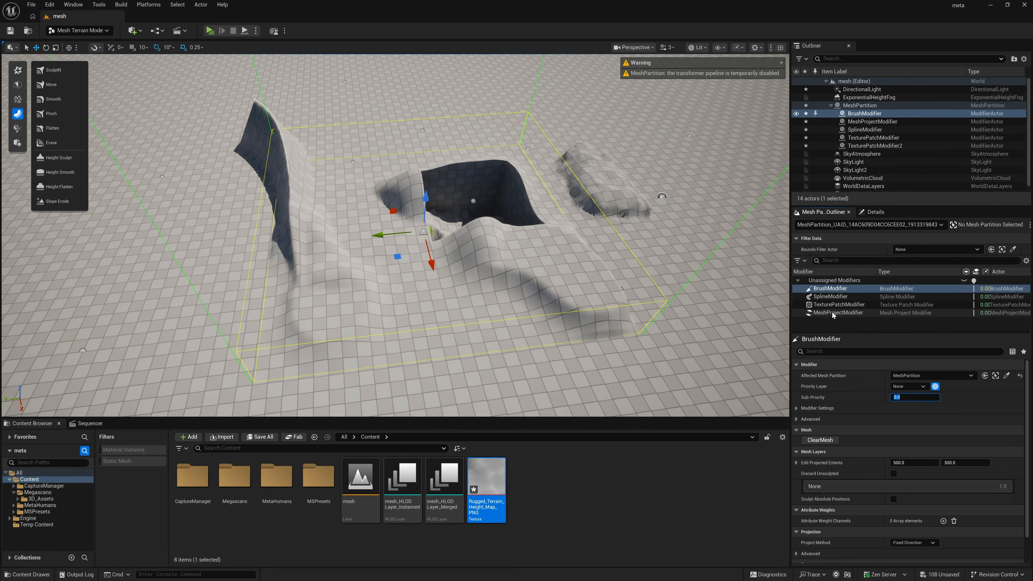
pyautogui.click(833, 313)
pyautogui.moveTo(903, 394); pyautogui.dragTo(910, 394)
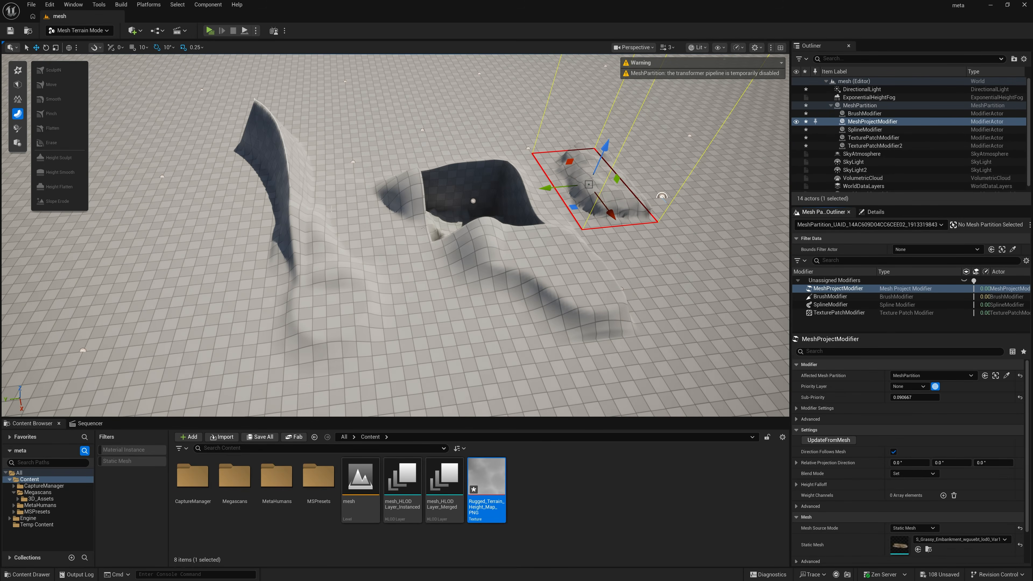
# Step: Pull the hills inside the BrushModifier up into two tall columns with the Move sculpt tool and accept the sculpting
pyautogui.click(813, 298)
pyautogui.moveTo(527, 247); pyautogui.dragTo(527, 244, button='right')
pyautogui.moveTo(565, 236)
pyautogui.mouseDown()
pyautogui.moveTo(319, 252)
pyautogui.moveTo(335, 256)
pyautogui.mouseUp()
pyautogui.moveTo(394, 381); pyautogui.dragTo(394, 381, button='right')
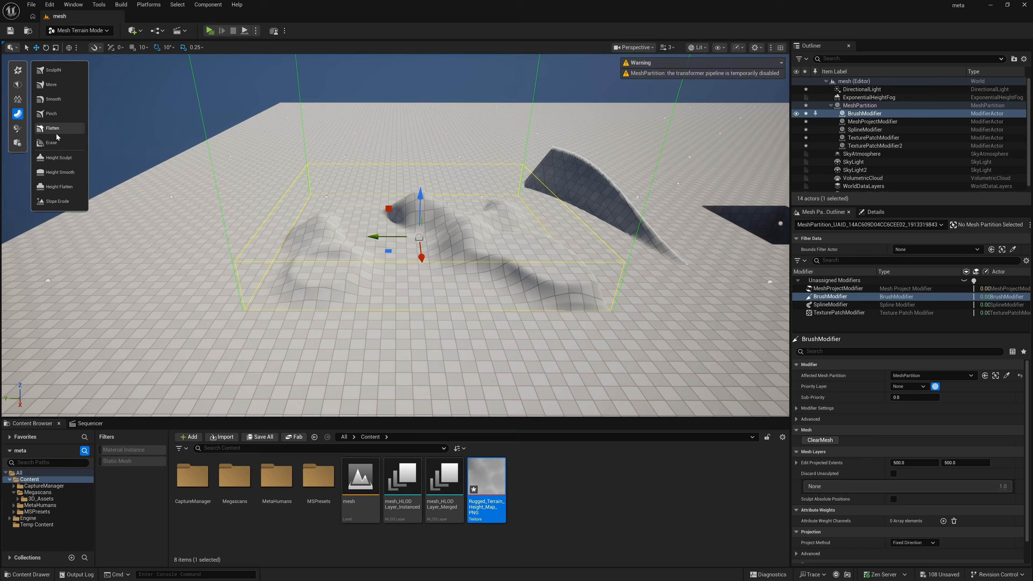
pyautogui.click(52, 85)
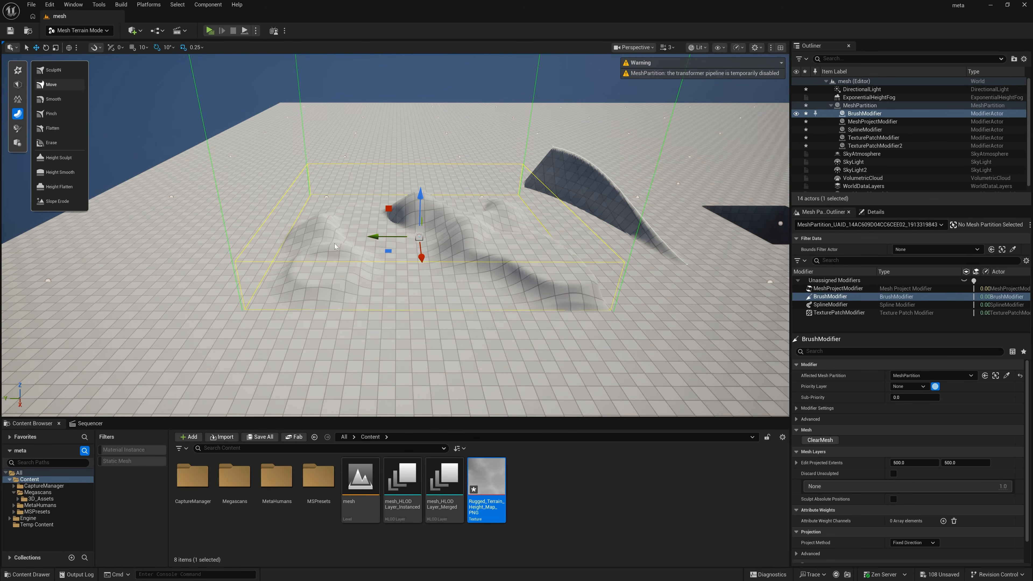
pyautogui.moveTo(451, 228)
pyautogui.mouseDown()
pyautogui.moveTo(438, 179)
pyautogui.moveTo(402, 122)
pyautogui.mouseUp()
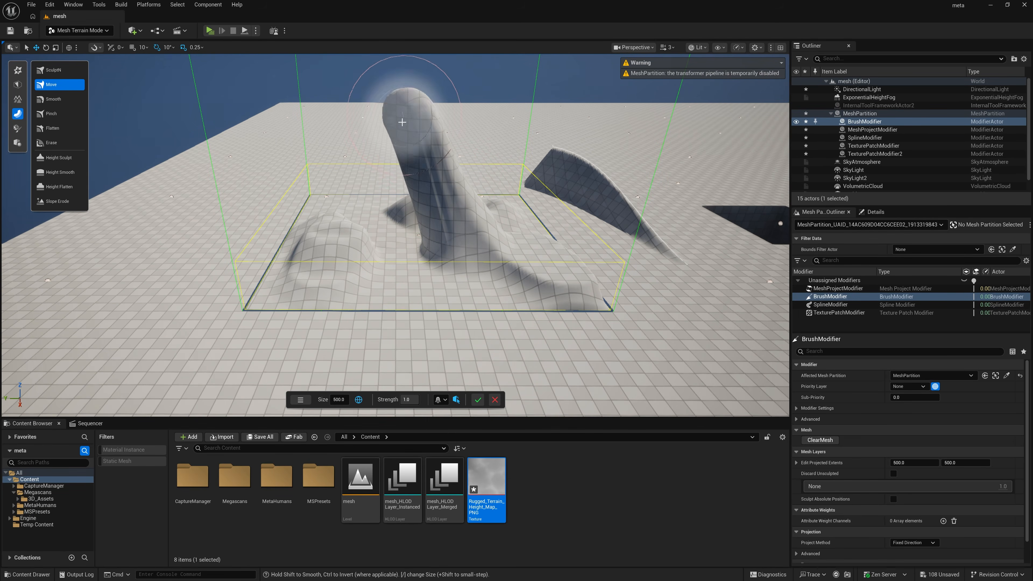
pyautogui.moveTo(323, 244); pyautogui.dragTo(325, 122)
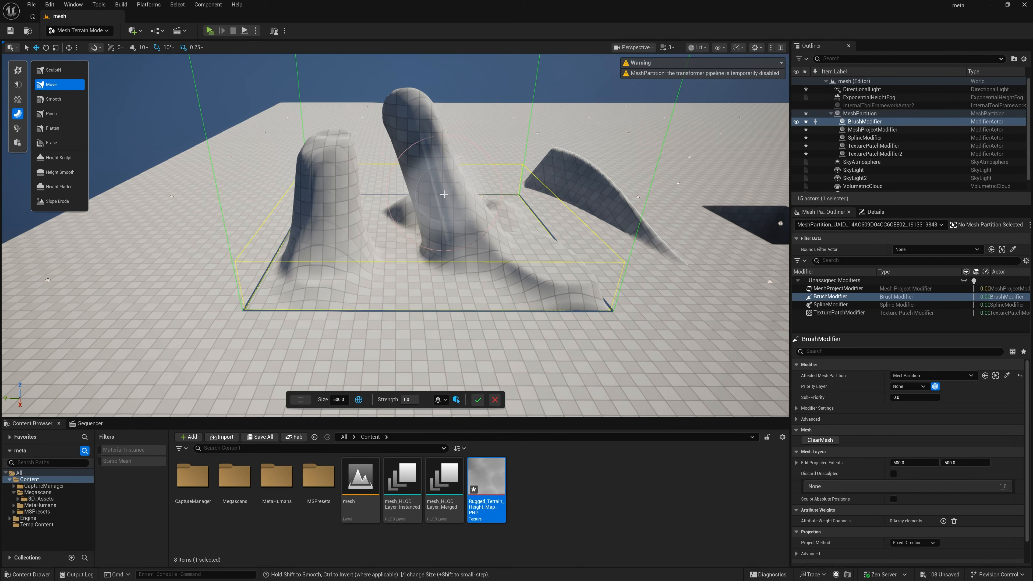
pyautogui.moveTo(451, 228); pyautogui.dragTo(456, 187, button='right')
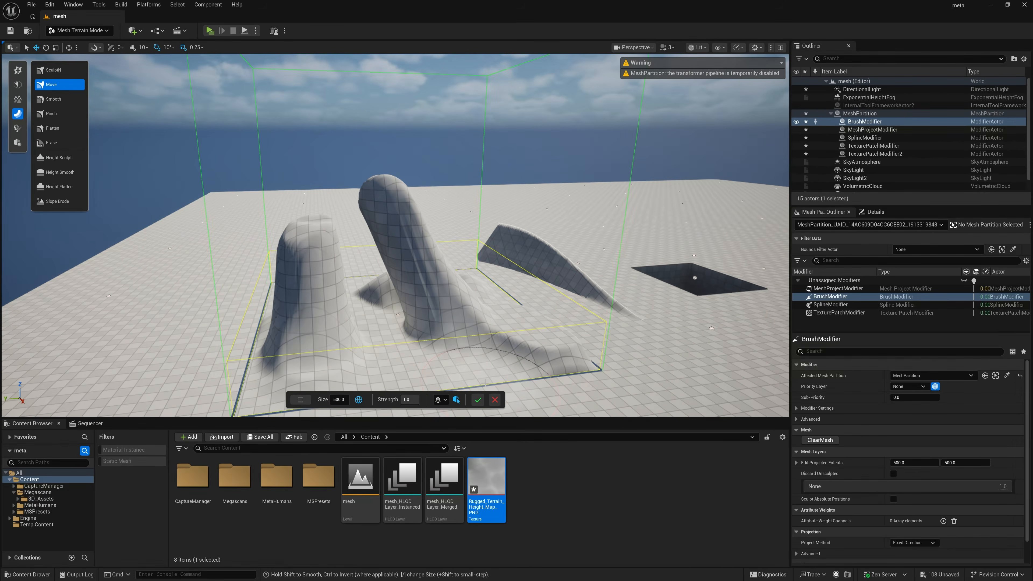
pyautogui.click(480, 402)
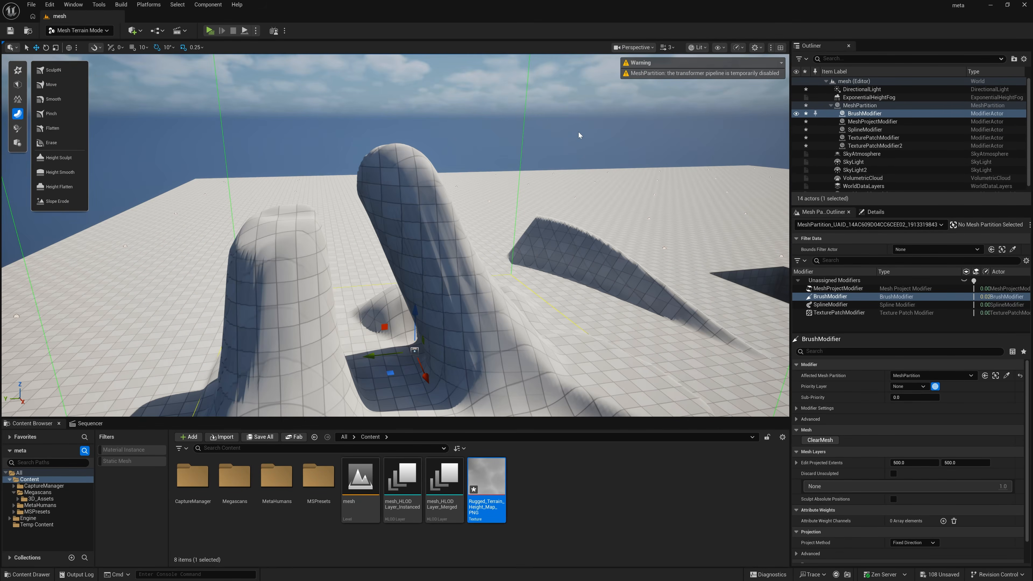
# Step: Inspect the mesh density of the stretched columns in the Wireframe only view and return to the Lit view
pyautogui.click(697, 47)
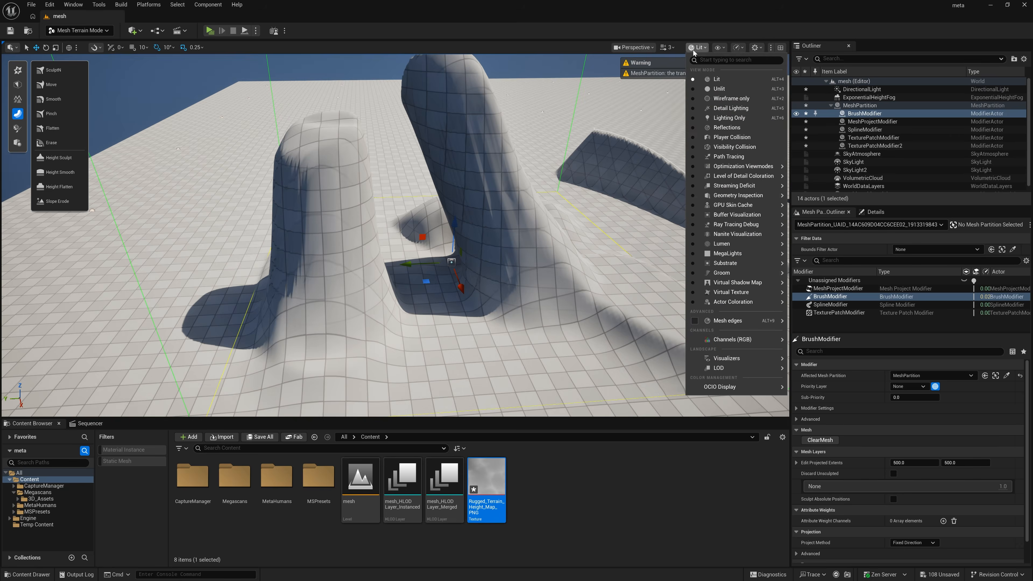
pyautogui.click(711, 93)
pyautogui.moveTo(396, 235); pyautogui.dragTo(406, 162, button='right')
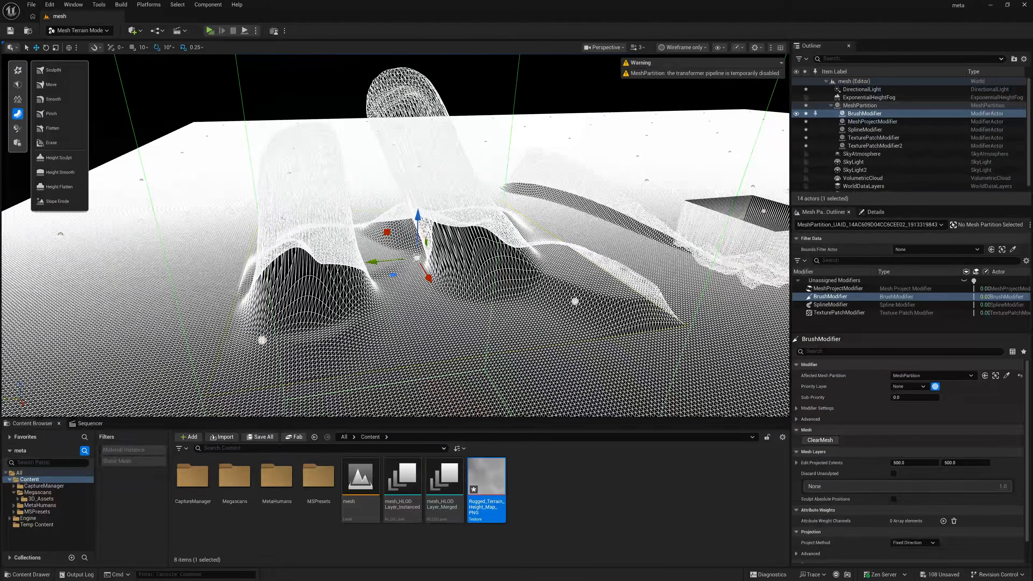
pyautogui.click(675, 48)
pyautogui.click(680, 79)
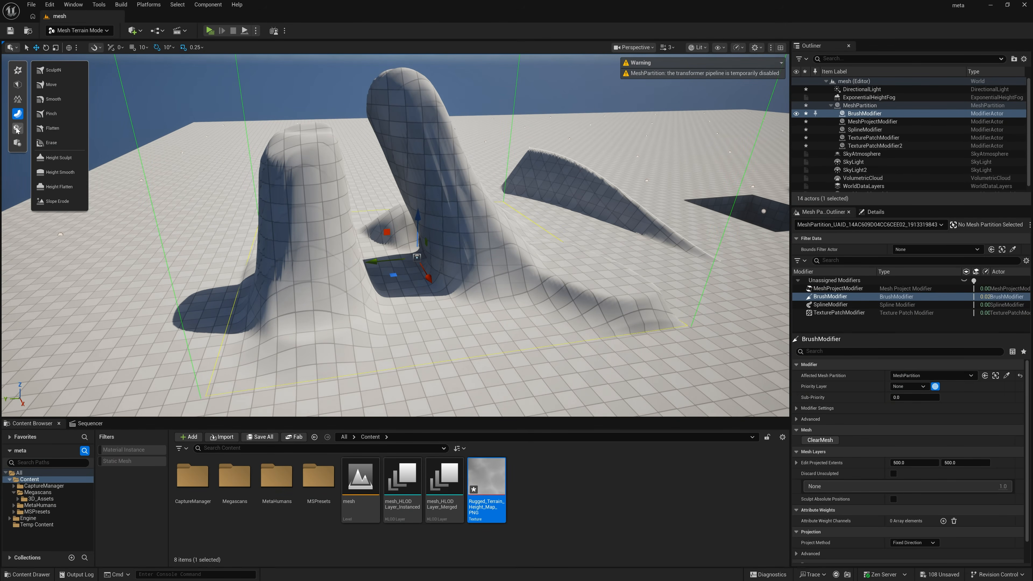
# Step: Add a Remesh modifier over the sculpted columns and set its target edge length to 20
pyautogui.click(17, 100)
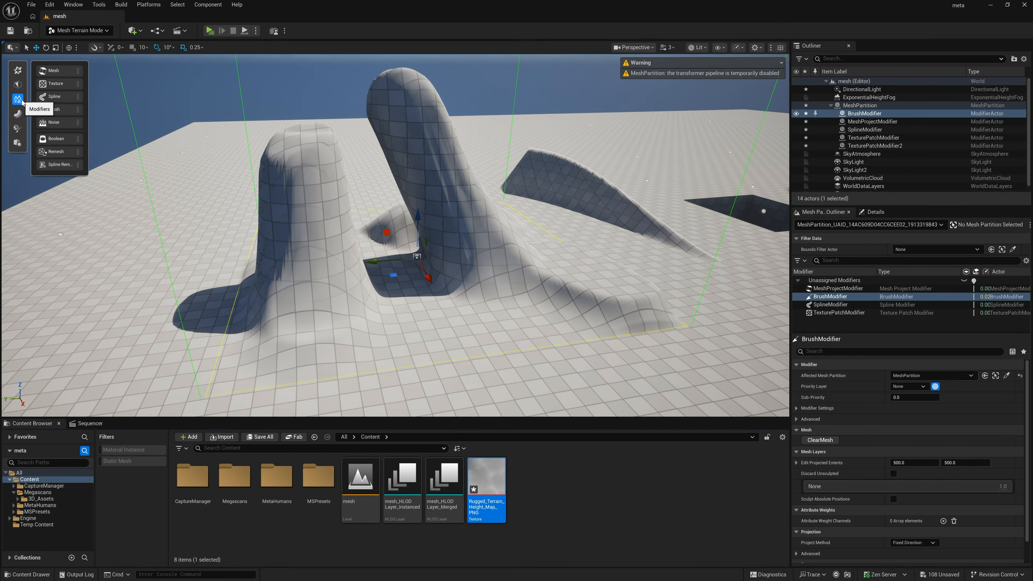
pyautogui.click(49, 152)
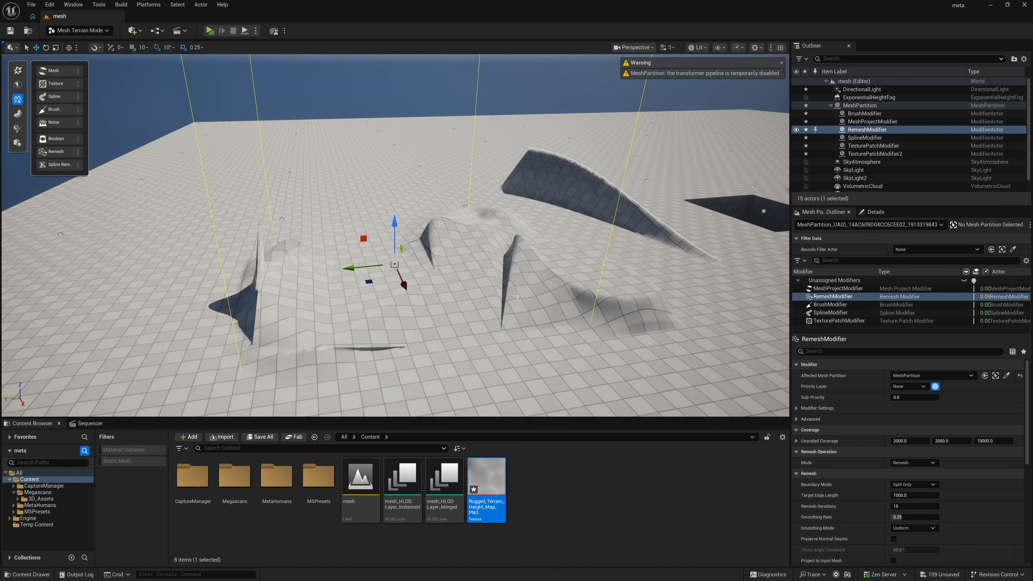
pyautogui.scroll(-2, 910, 471)
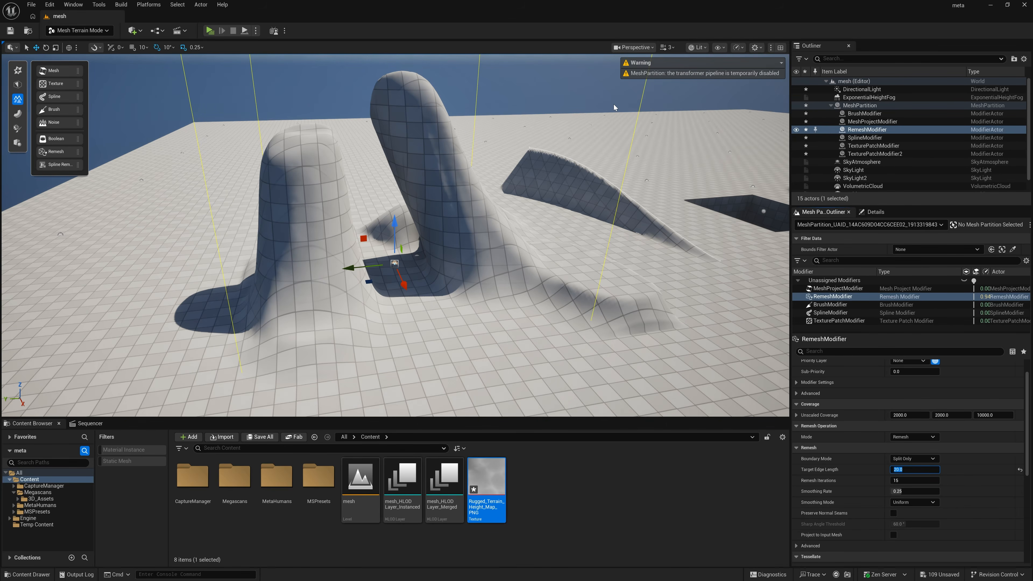
# Step: Compare the topology in the Wireframe only view by moving the RemeshModifier off the columns and back over them
pyautogui.click(700, 49)
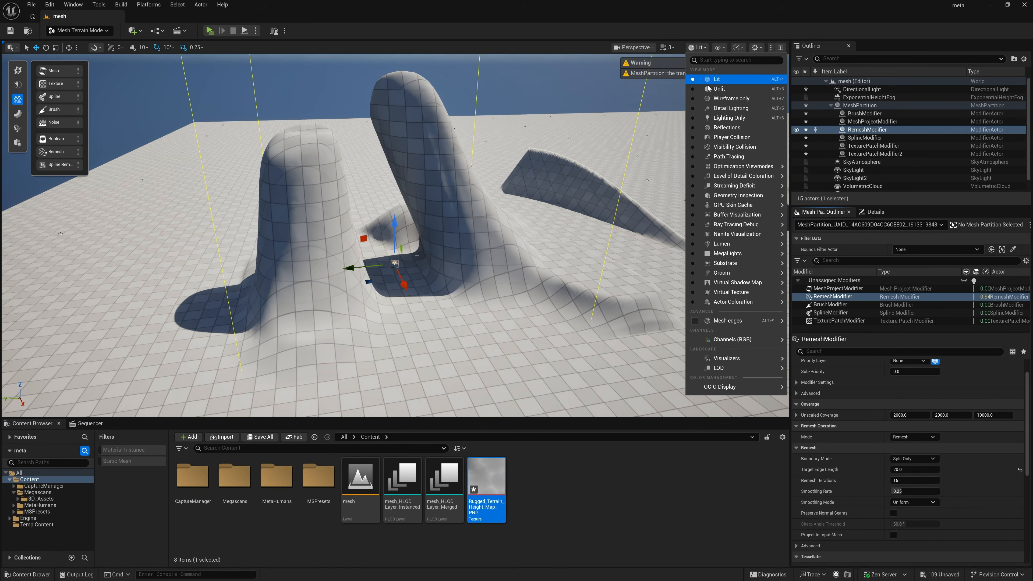
pyautogui.click(713, 99)
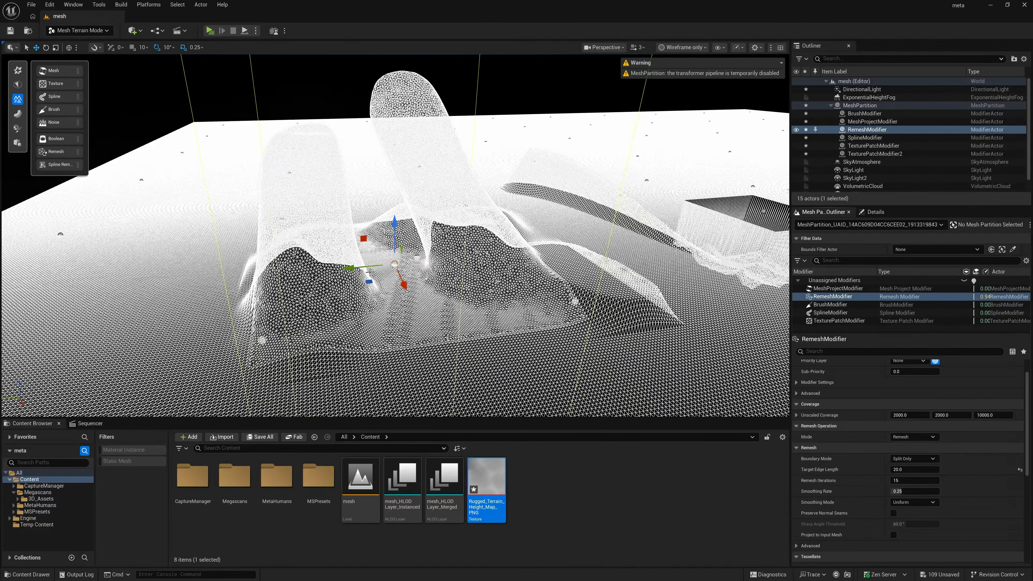
pyautogui.moveTo(395, 264); pyautogui.dragTo(659, 239)
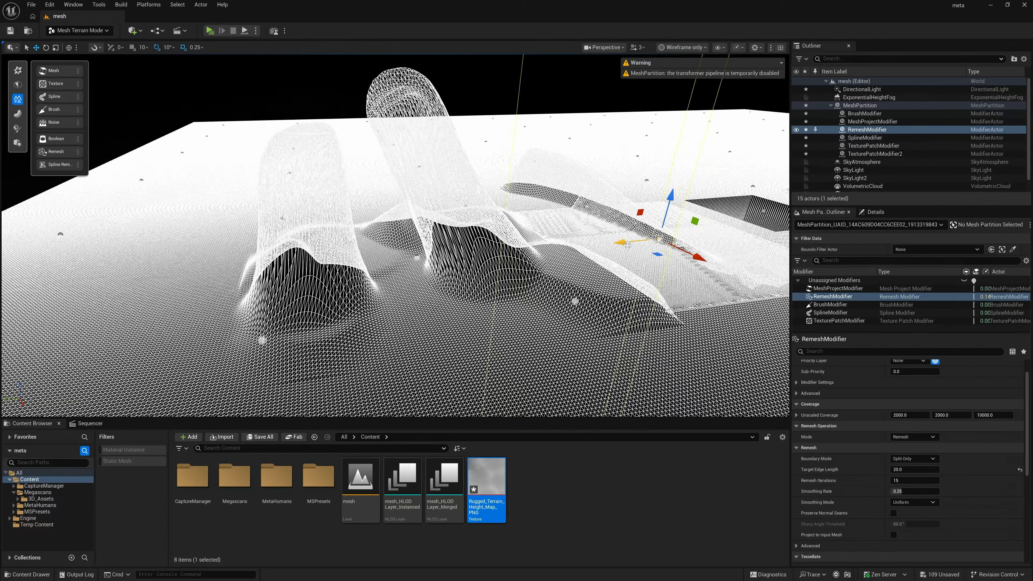
pyautogui.moveTo(627, 243); pyautogui.dragTo(370, 267)
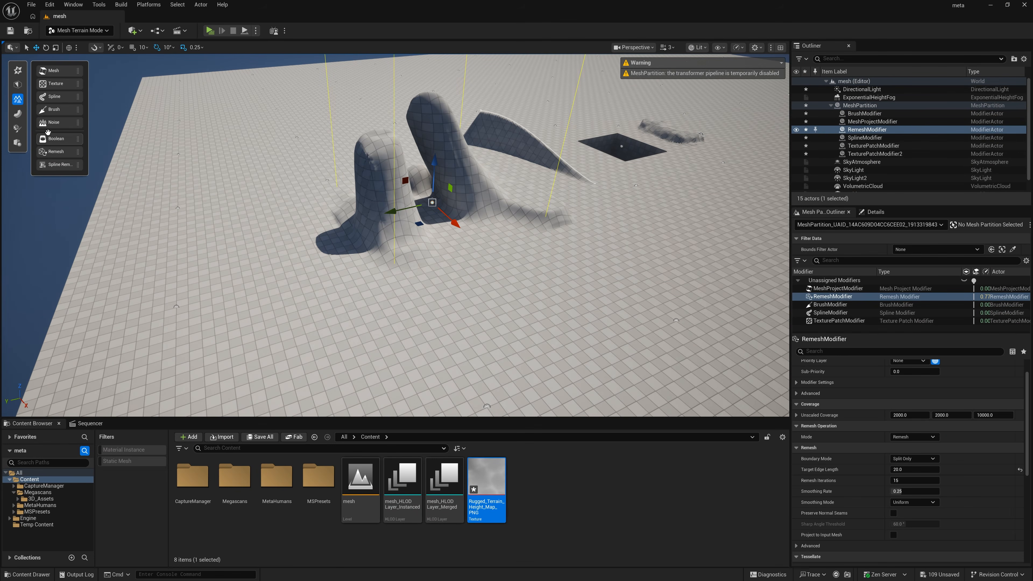
# Step: Place a Noise modifier on the flat terrain in front of the columns and set its intensity to 5000
pyautogui.click(48, 122)
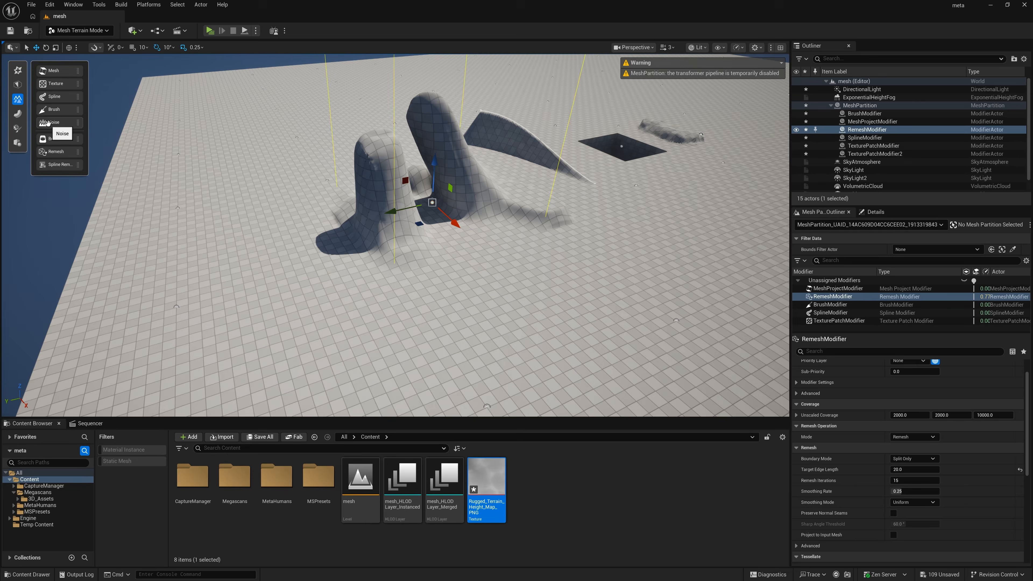
pyautogui.click(526, 307)
pyautogui.click(917, 463)
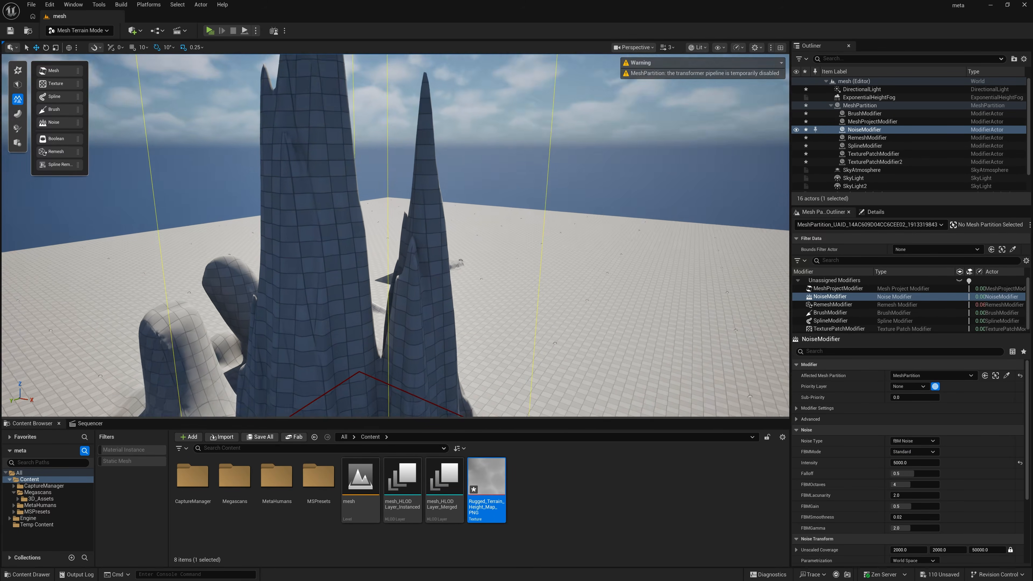
pyautogui.moveTo(395, 236); pyautogui.dragTo(376, 278, button='right')
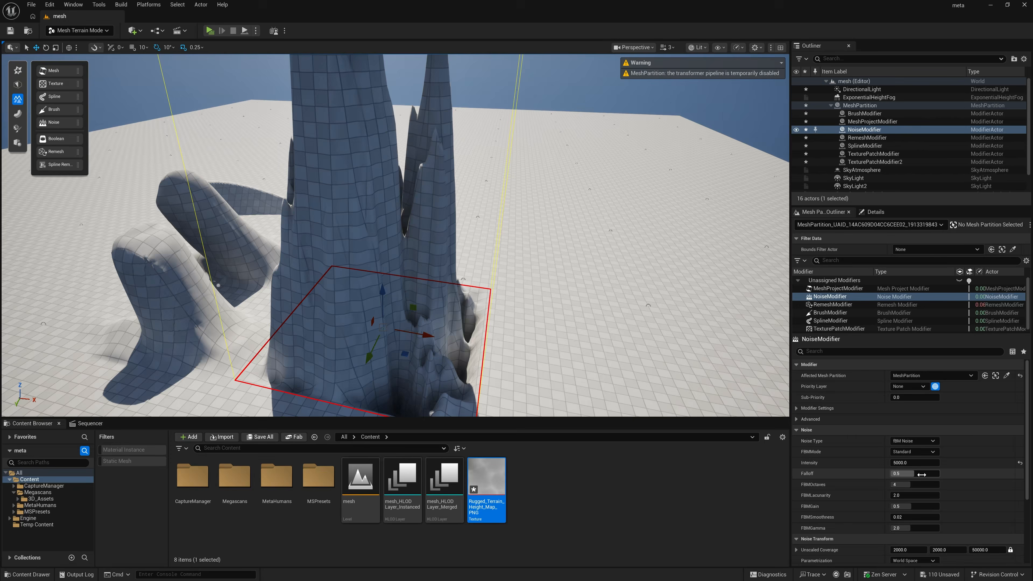
# Step: Set the NoiseModifier's falloff to about 0.55 and its intensity to 1000
pyautogui.moveTo(914, 474); pyautogui.dragTo(915, 474)
pyautogui.click(915, 462)
pyautogui.write('50')
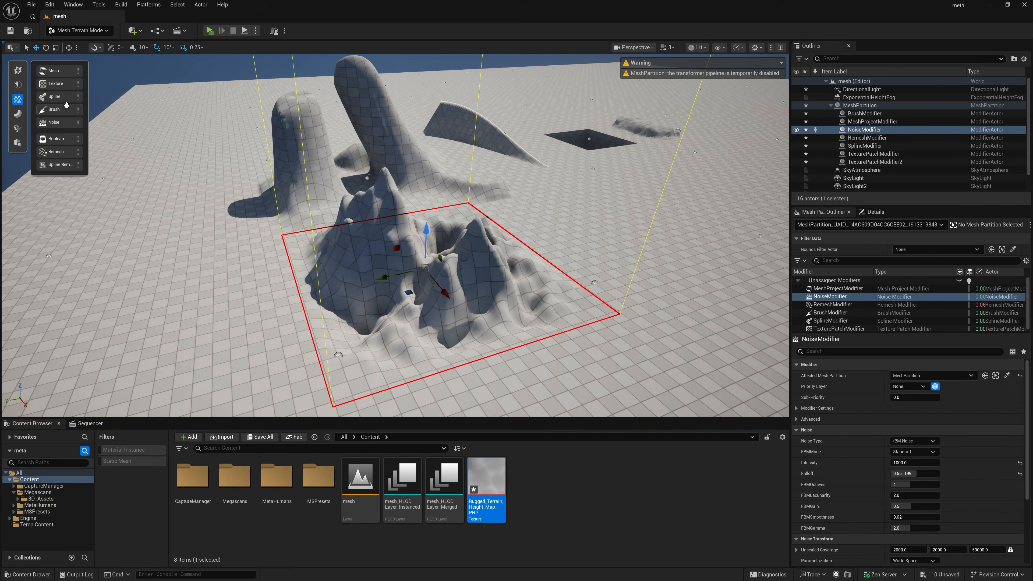
# Step: Add a Brush modifier scaled up over the noise peaks and resculpt the terrain inside it with Erase and Height Sculpt
pyautogui.moveTo(66, 104); pyautogui.dragTo(442, 279)
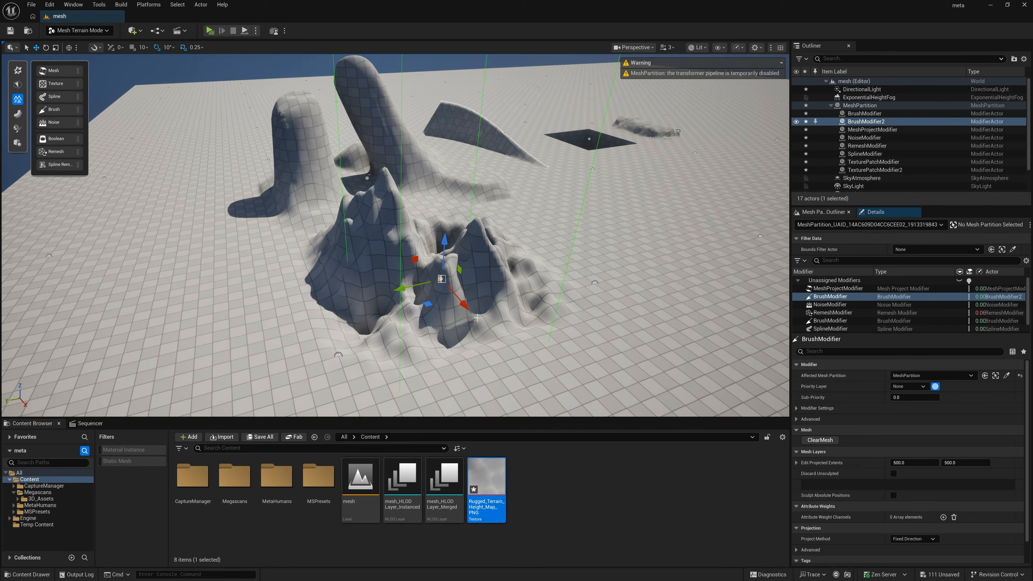
pyautogui.press('r')
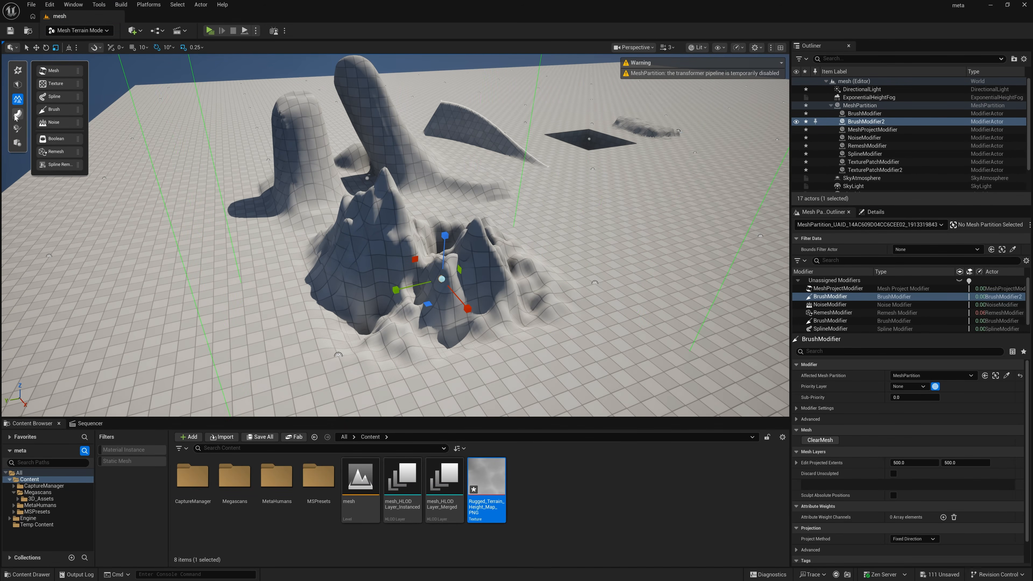
pyautogui.click(16, 115)
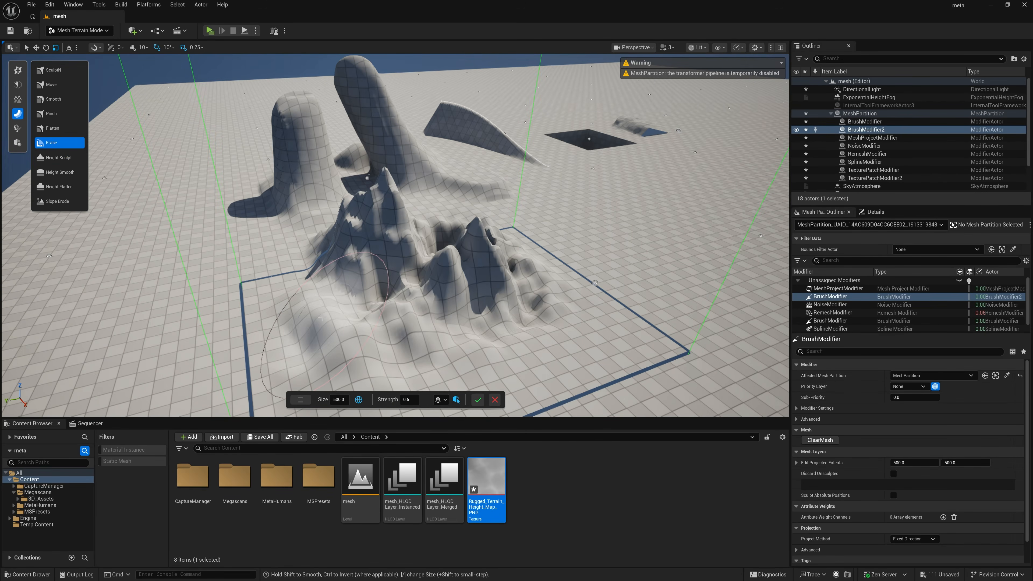
pyautogui.moveTo(342, 337)
pyautogui.mouseDown()
pyautogui.moveTo(390, 331)
pyautogui.moveTo(479, 283)
pyautogui.moveTo(468, 277)
pyautogui.moveTo(480, 252)
pyautogui.moveTo(488, 265)
pyautogui.moveTo(318, 285)
pyautogui.mouseUp()
pyautogui.click(59, 157)
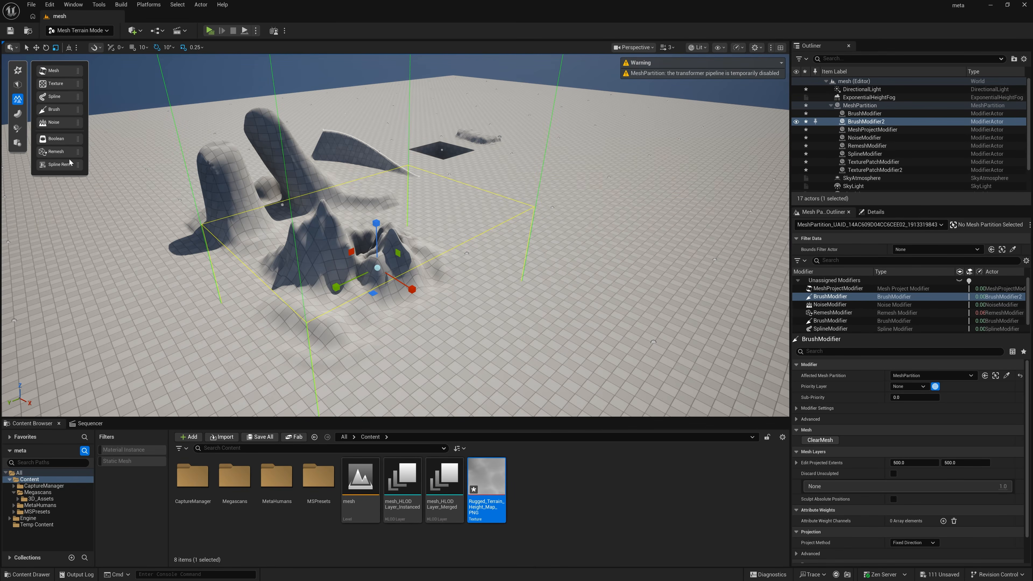
# Step: Place a Boolean modifier on the side of the shorter column and set its mesh source mode to Static Mesh
pyautogui.moveTo(62, 140); pyautogui.dragTo(248, 196)
pyautogui.moveTo(297, 248); pyautogui.dragTo(295, 211, button='right')
pyautogui.press('w')
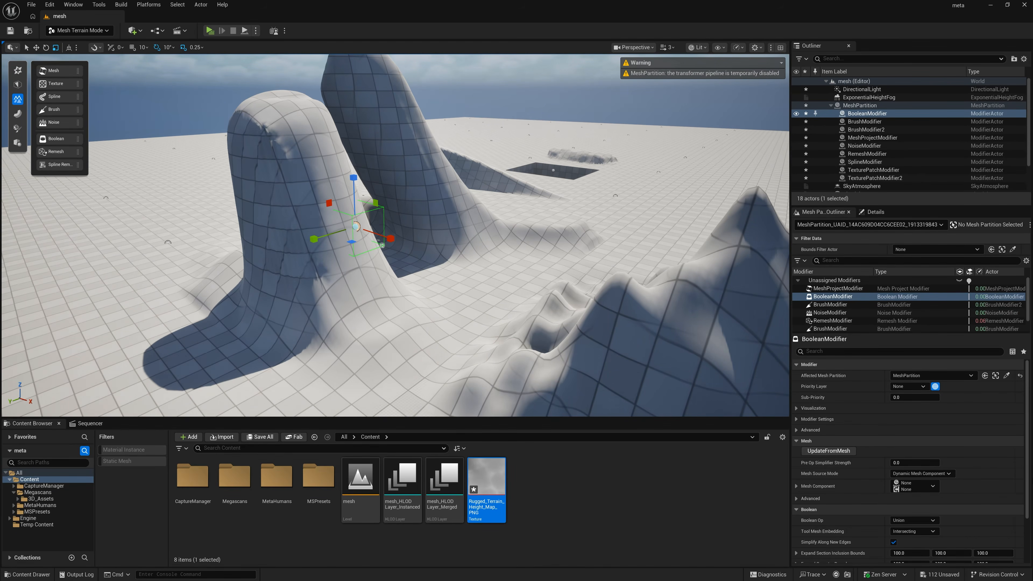
pyautogui.click(921, 473)
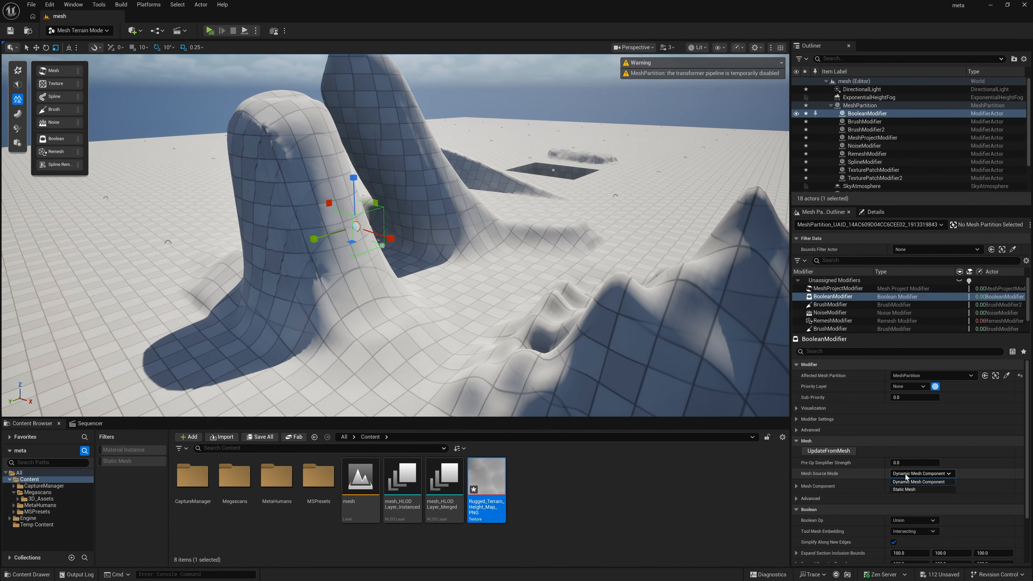
pyautogui.click(908, 489)
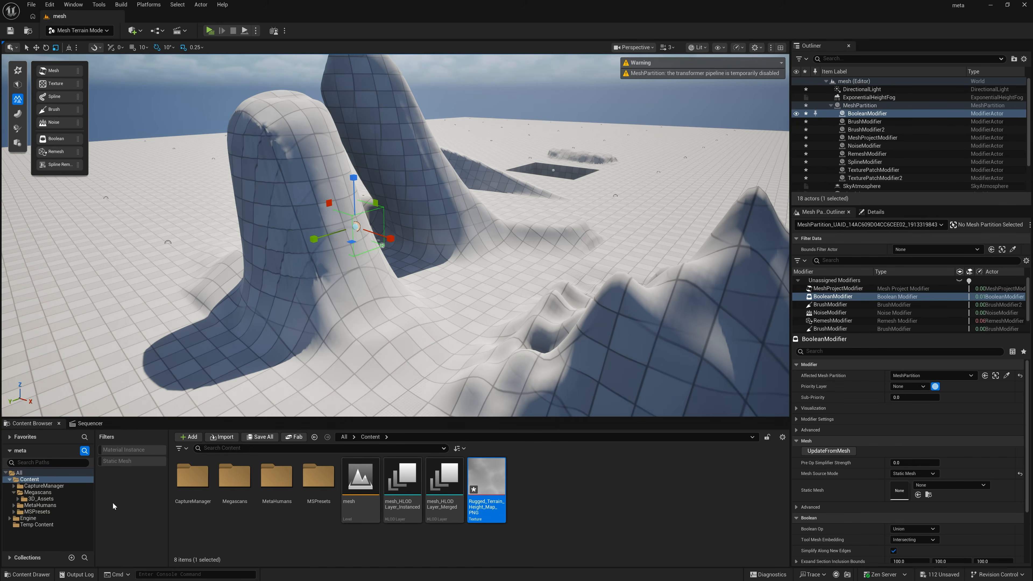
# Step: Assign the S_Grassy_Embankment static mesh from the Megascans 3D_Assets folder to the BooleanModifier
pyautogui.click(40, 498)
pyautogui.click(122, 461)
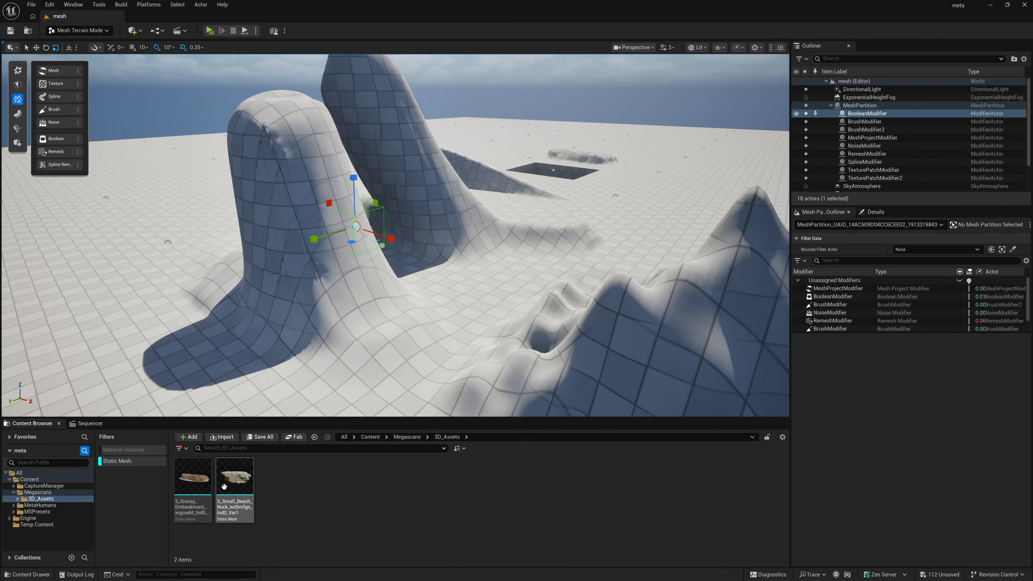
pyautogui.click(836, 297)
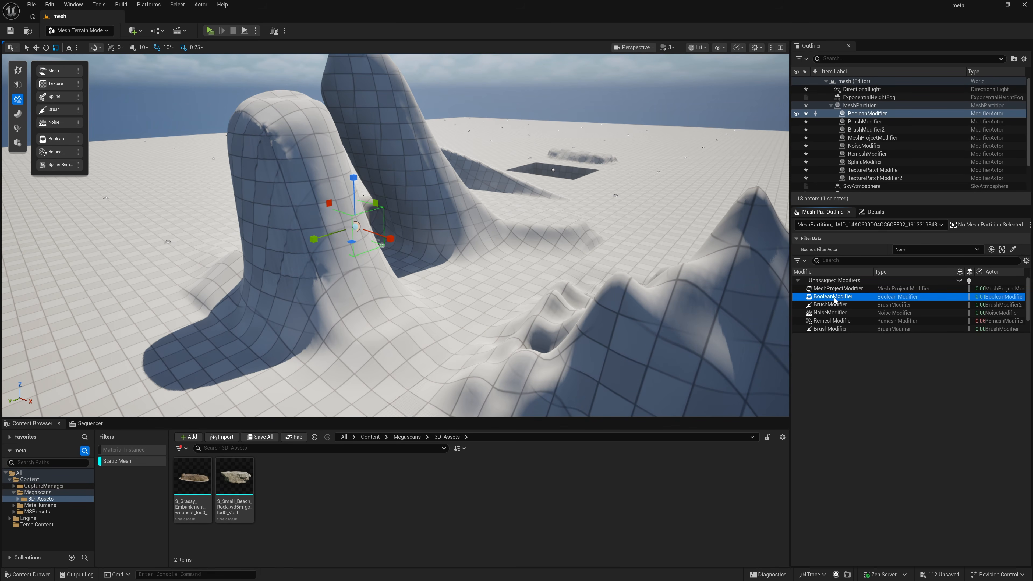
pyautogui.click(210, 486)
pyautogui.moveTo(210, 486); pyautogui.dragTo(900, 493)
pyautogui.moveTo(900, 494); pyautogui.dragTo(900, 495)
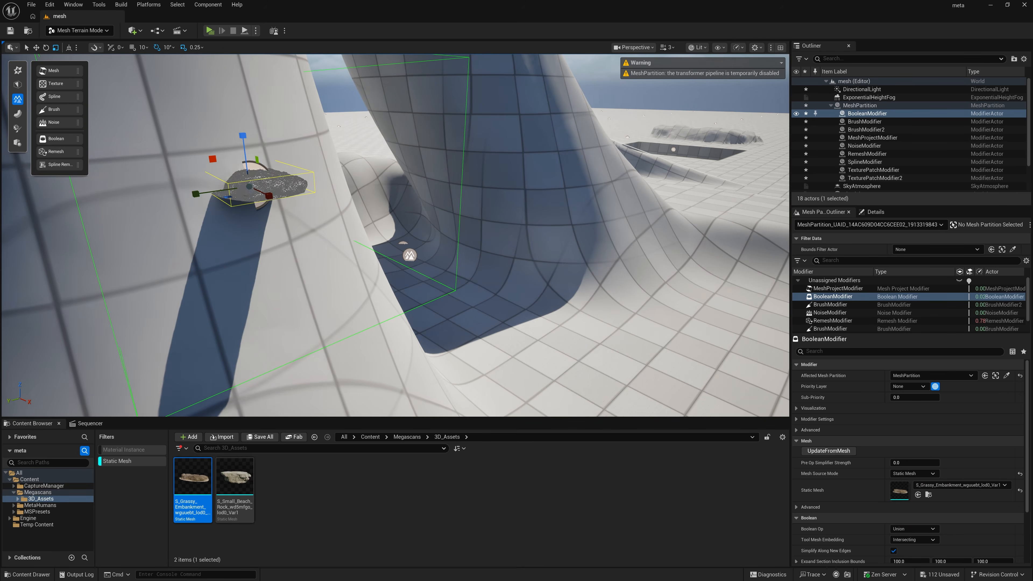
pyautogui.moveTo(261, 185)
pyautogui.mouseDown(button='right')
pyautogui.moveTo(277, 163)
pyautogui.moveTo(261, 171)
pyautogui.mouseUp(button='right')
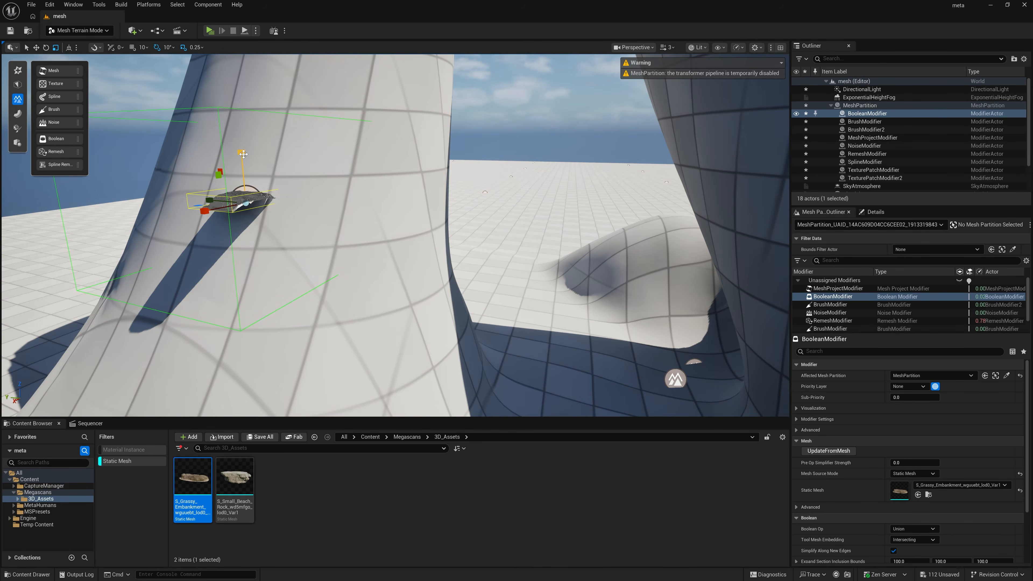
# Step: Set the BooleanModifier's Boolean Op to Subtract and turn off its Draw Wire Mesh visualization
pyautogui.scroll(-3, 922, 509)
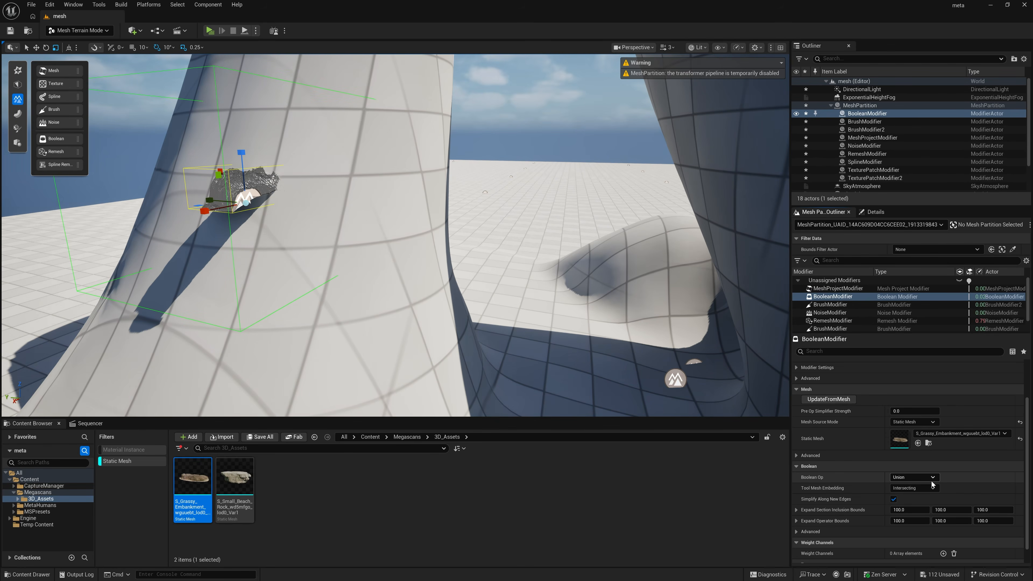
pyautogui.click(913, 477)
pyautogui.click(920, 495)
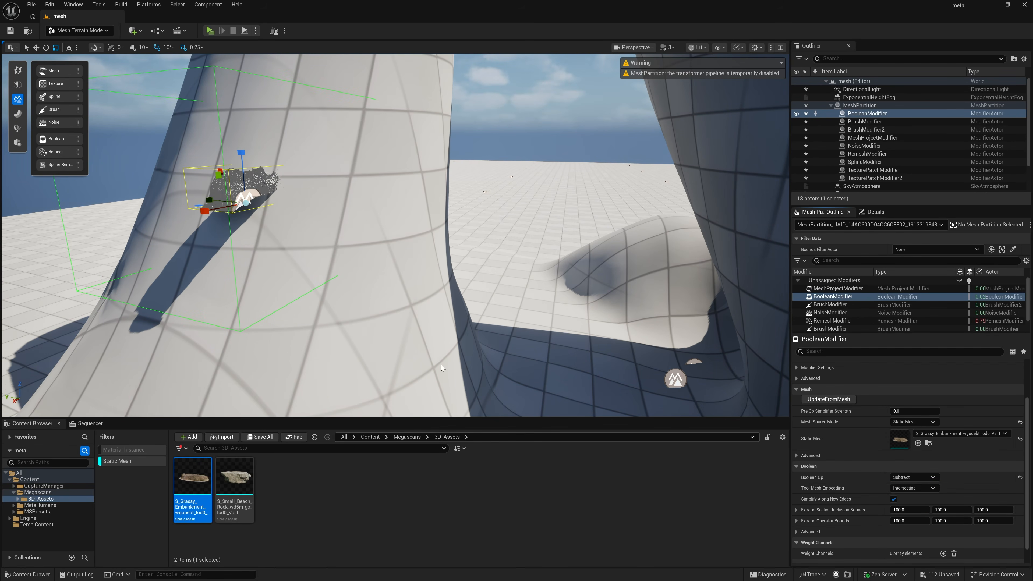
pyautogui.write('wire')
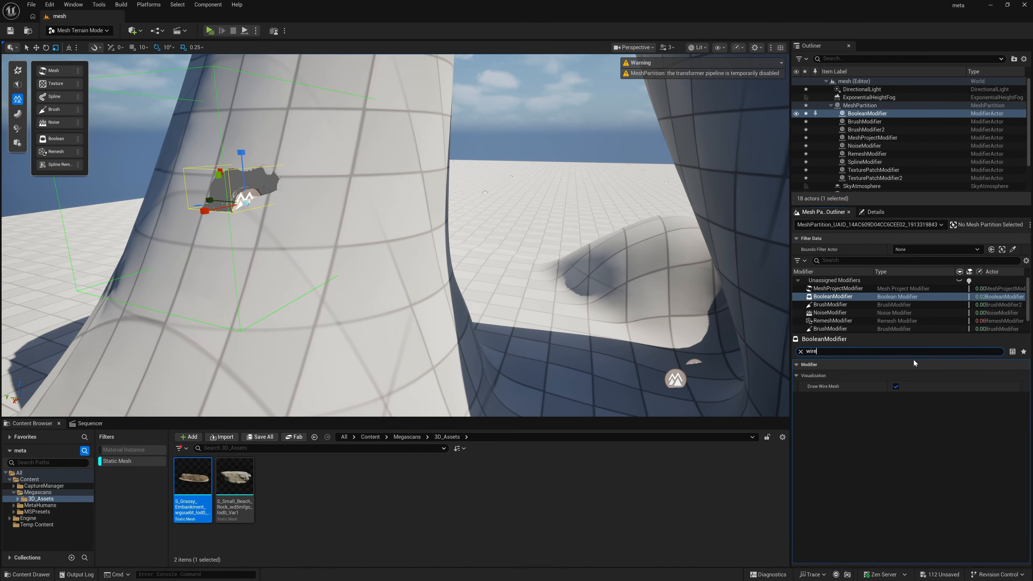
pyautogui.click(896, 386)
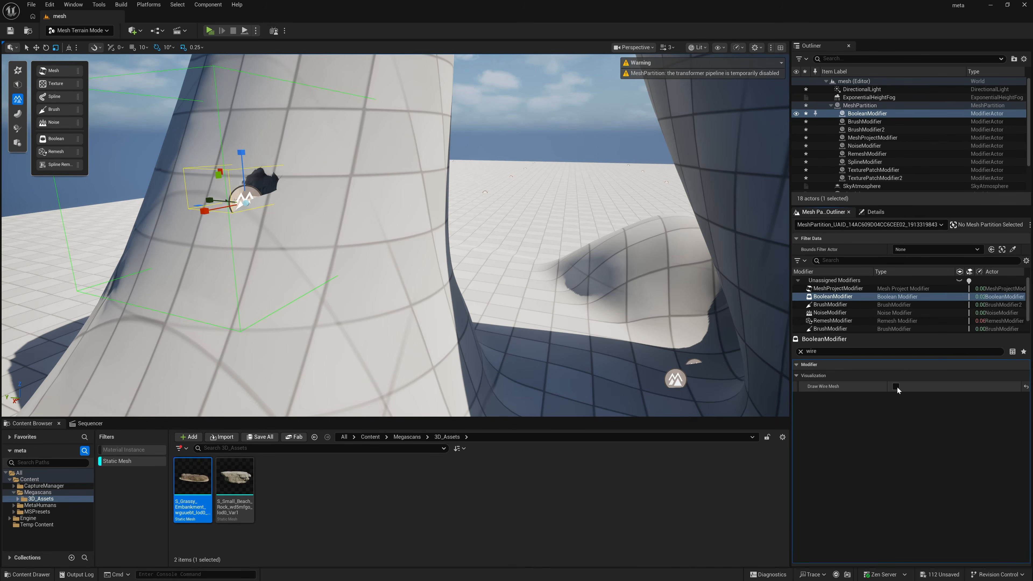
# Step: Scale up the BooleanModifier on the side of the shorter column to enlarge the hole it cuts
pyautogui.click(512, 164)
pyautogui.moveTo(374, 231)
pyautogui.mouseDown(button='right')
pyautogui.moveTo(407, 244)
pyautogui.moveTo(374, 231)
pyautogui.mouseUp(button='right')
pyautogui.scroll(2, 373, 231)
pyautogui.click(359, 235)
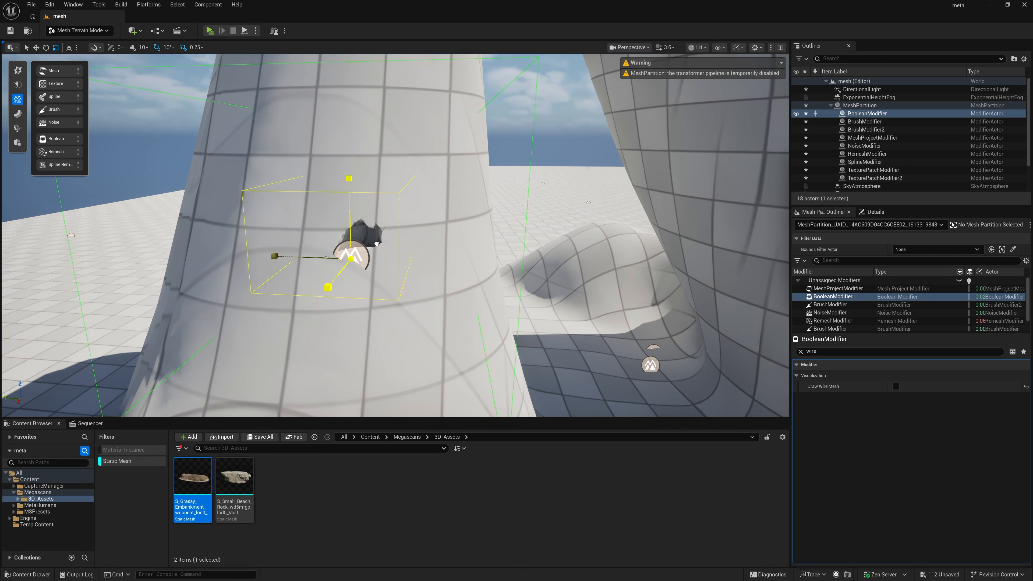
pyautogui.moveTo(403, 232); pyautogui.dragTo(476, 256, button='right')
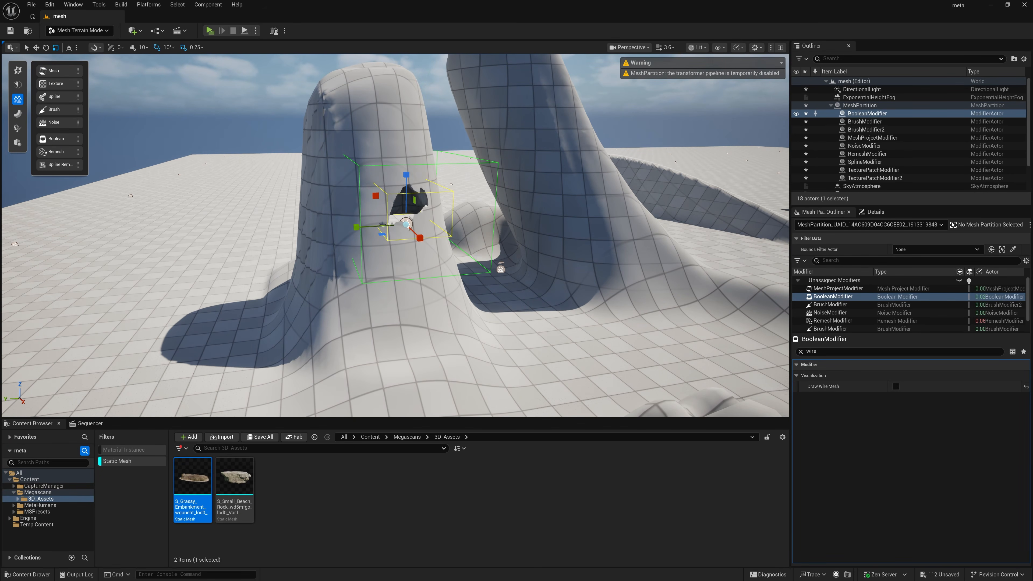